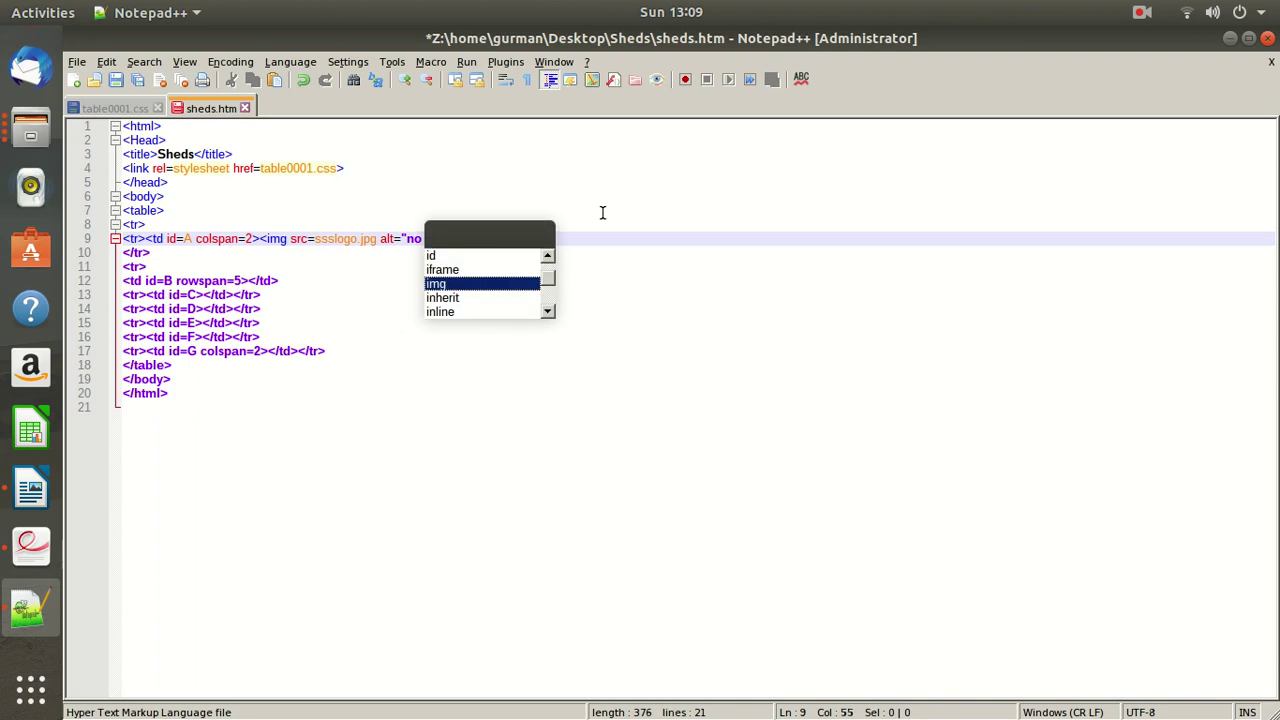
# Step: Finish cell A's image tag with the alt text "no image" and a closing </td>, and save sheds.htm
pyautogui.write('"></td>')
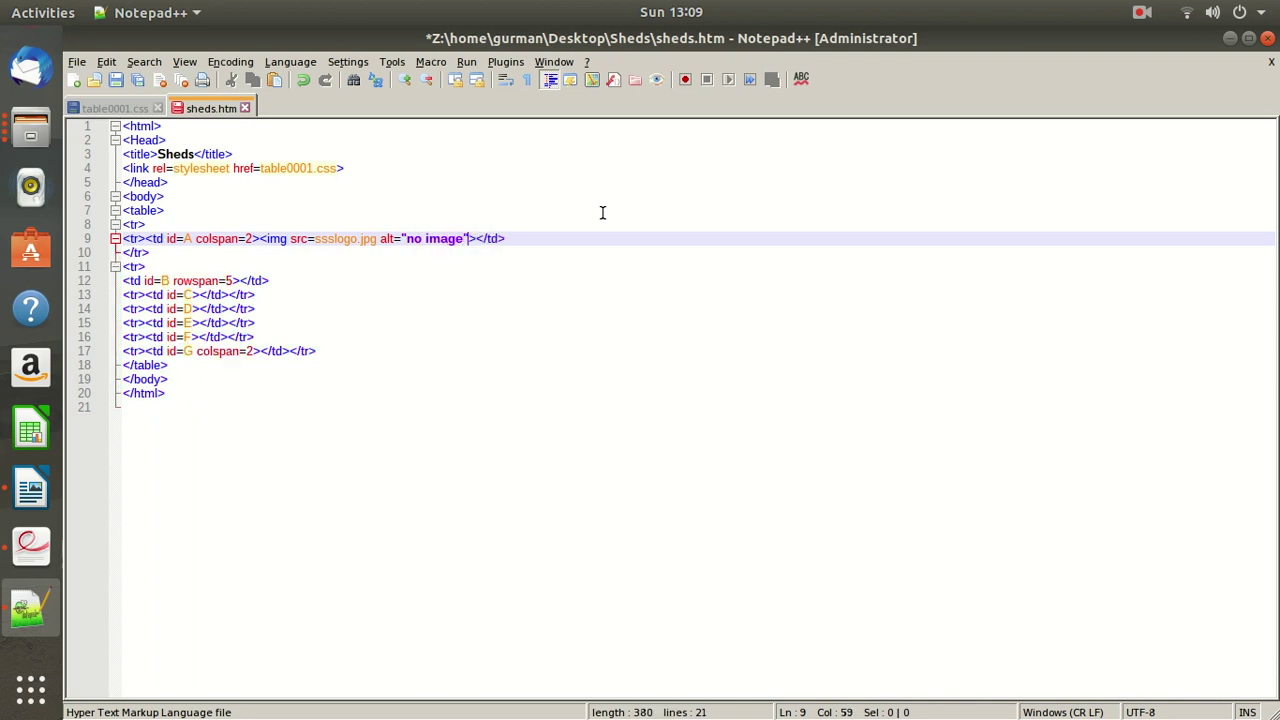
pyautogui.click(76, 63)
pyautogui.click(107, 188)
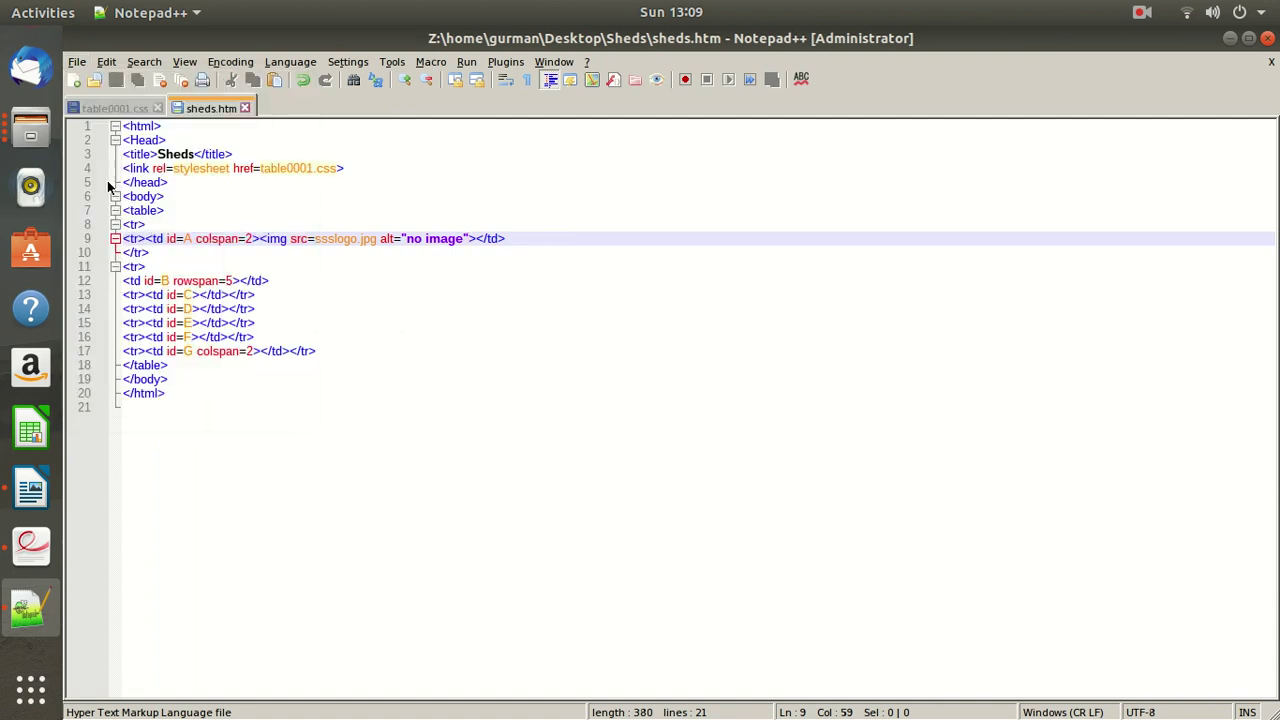
pyautogui.hotkey('ctrl', 'alt', 'shift', 'x')
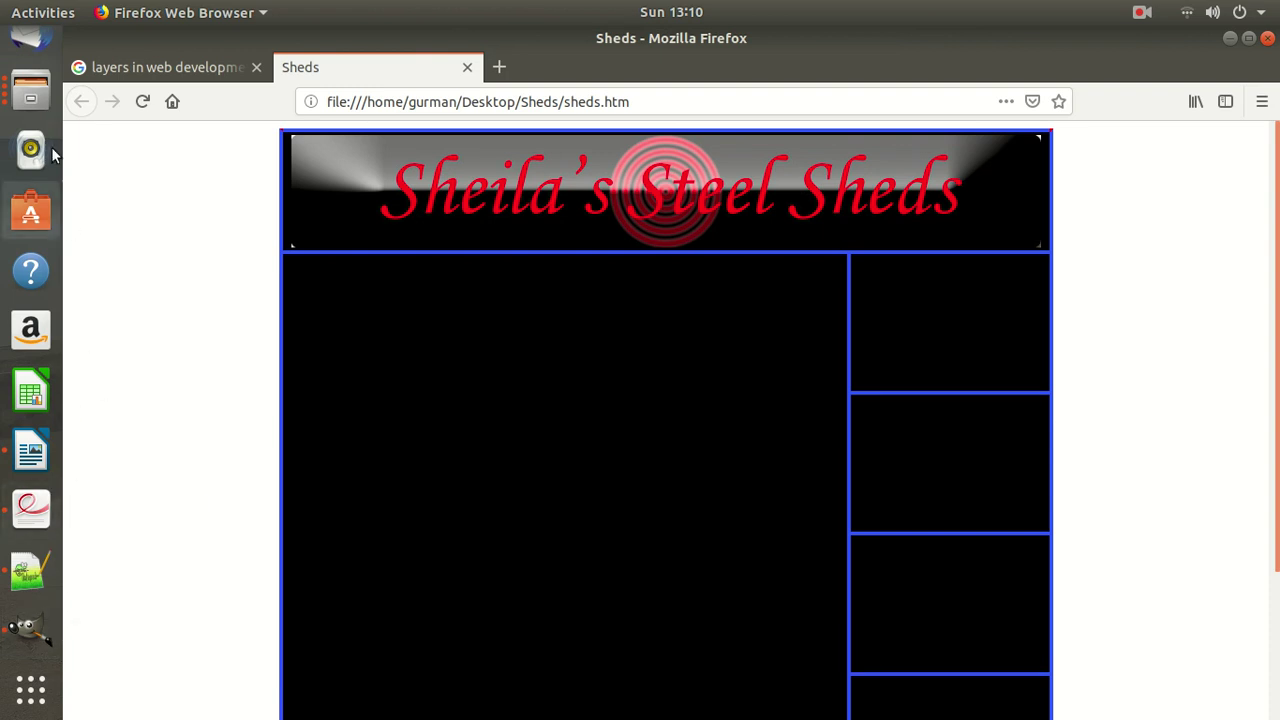
# Step: Switch to the file manager and open ssslogo.jpg from the Sheds folder with GNU Image Manipulation Program
pyautogui.click(39, 100)
pyautogui.click(240, 87)
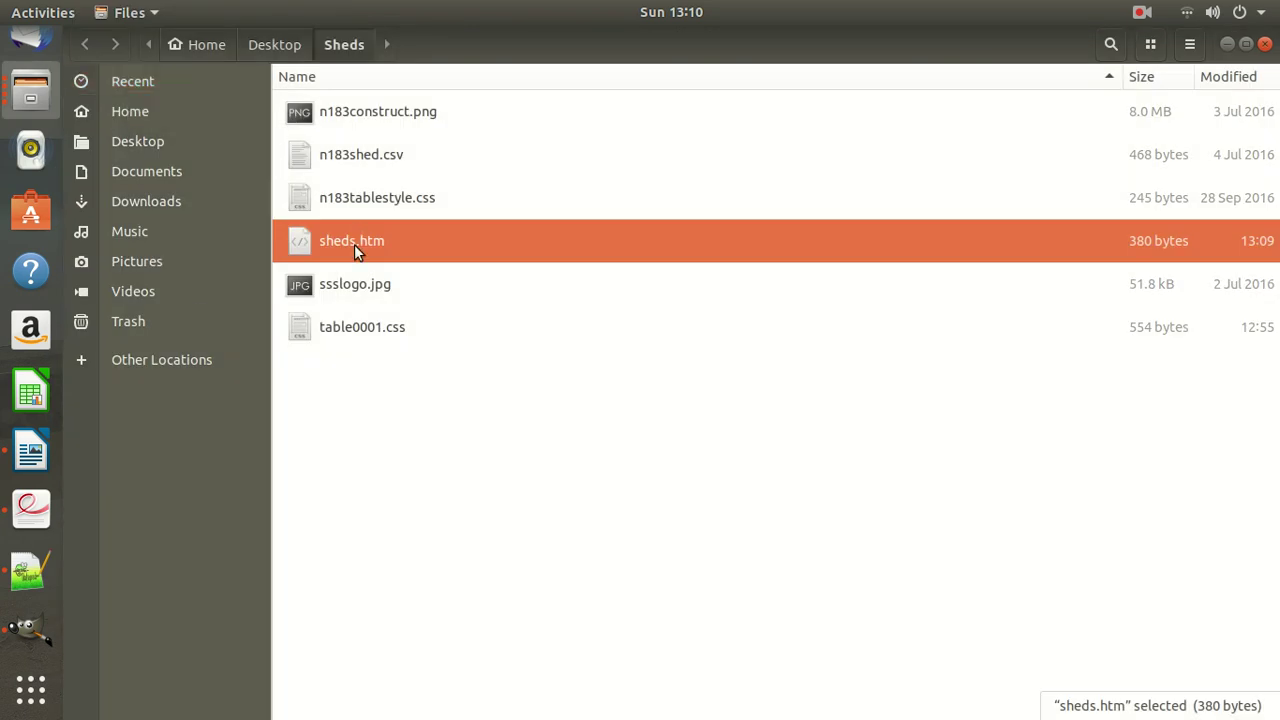
pyautogui.click(350, 287)
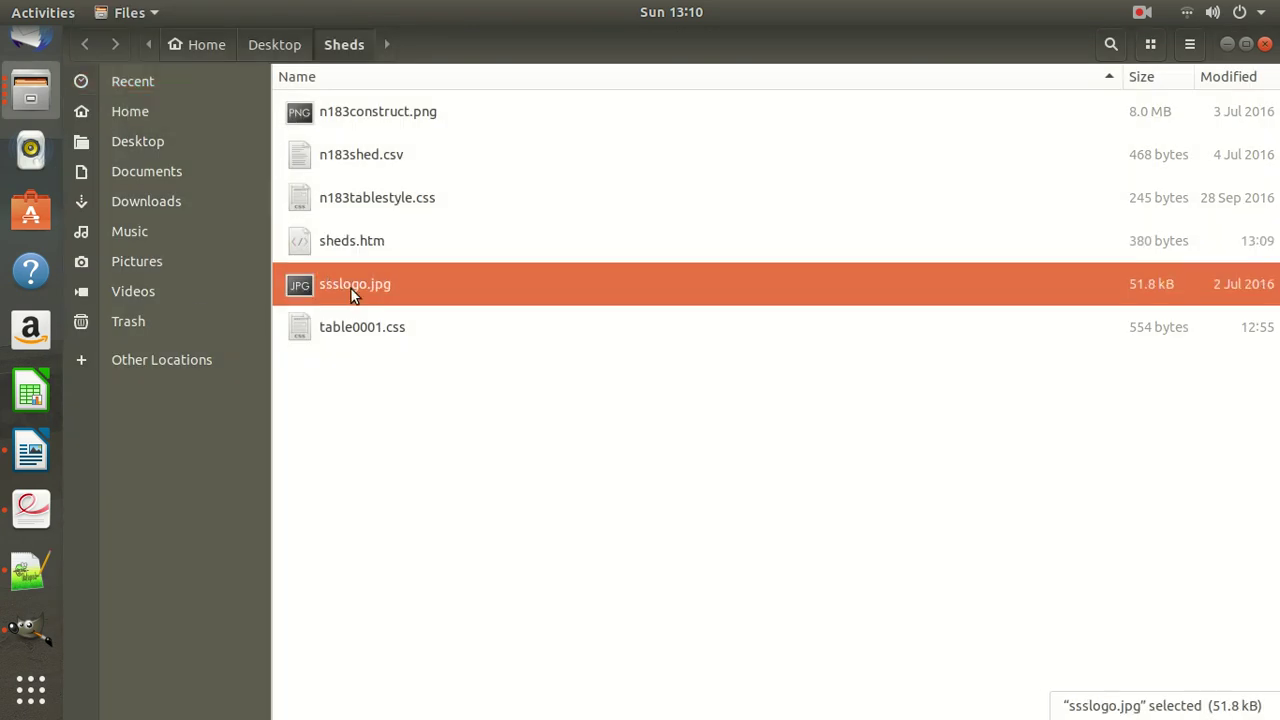
pyautogui.rightClick(350, 287)
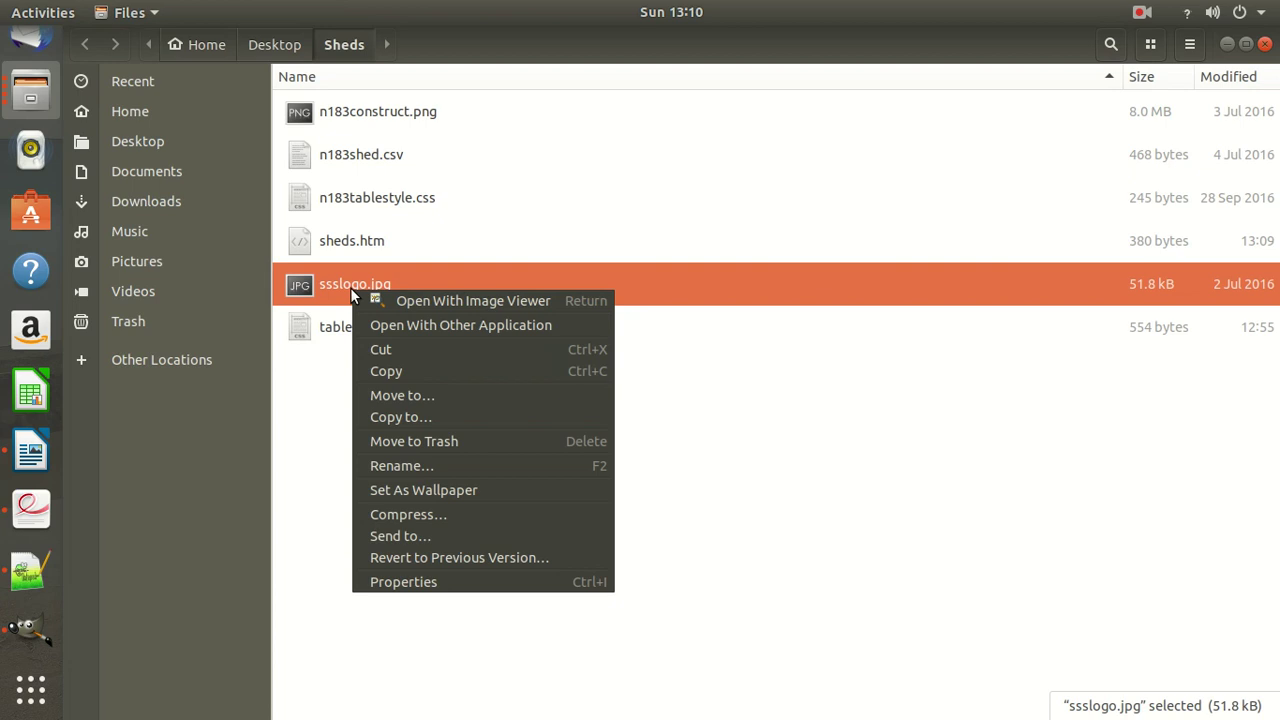
pyautogui.click(426, 316)
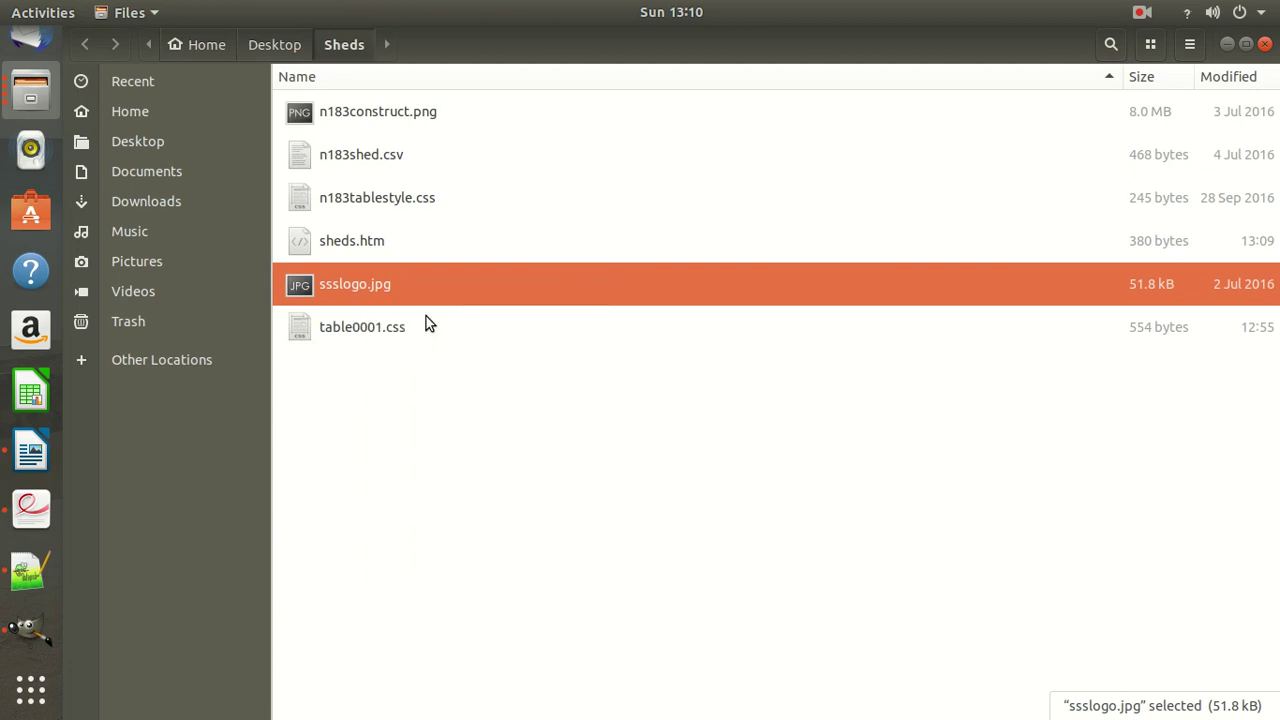
pyautogui.click(547, 290)
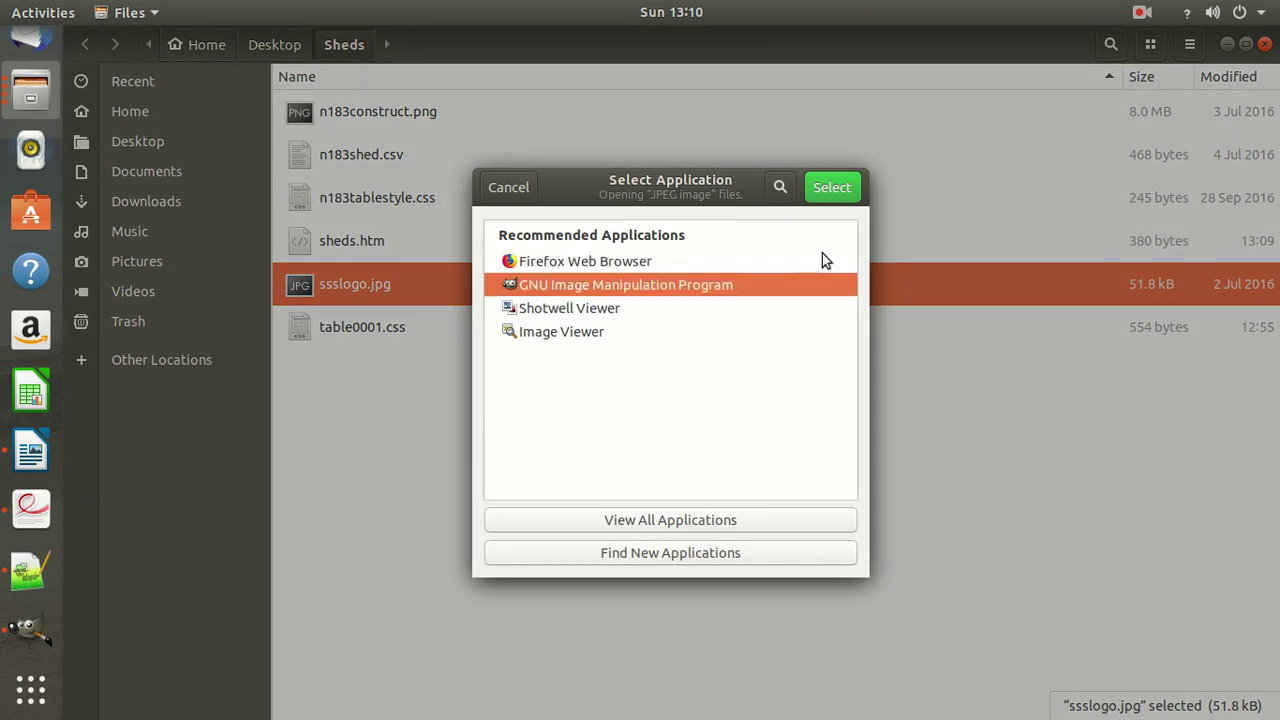
pyautogui.click(829, 187)
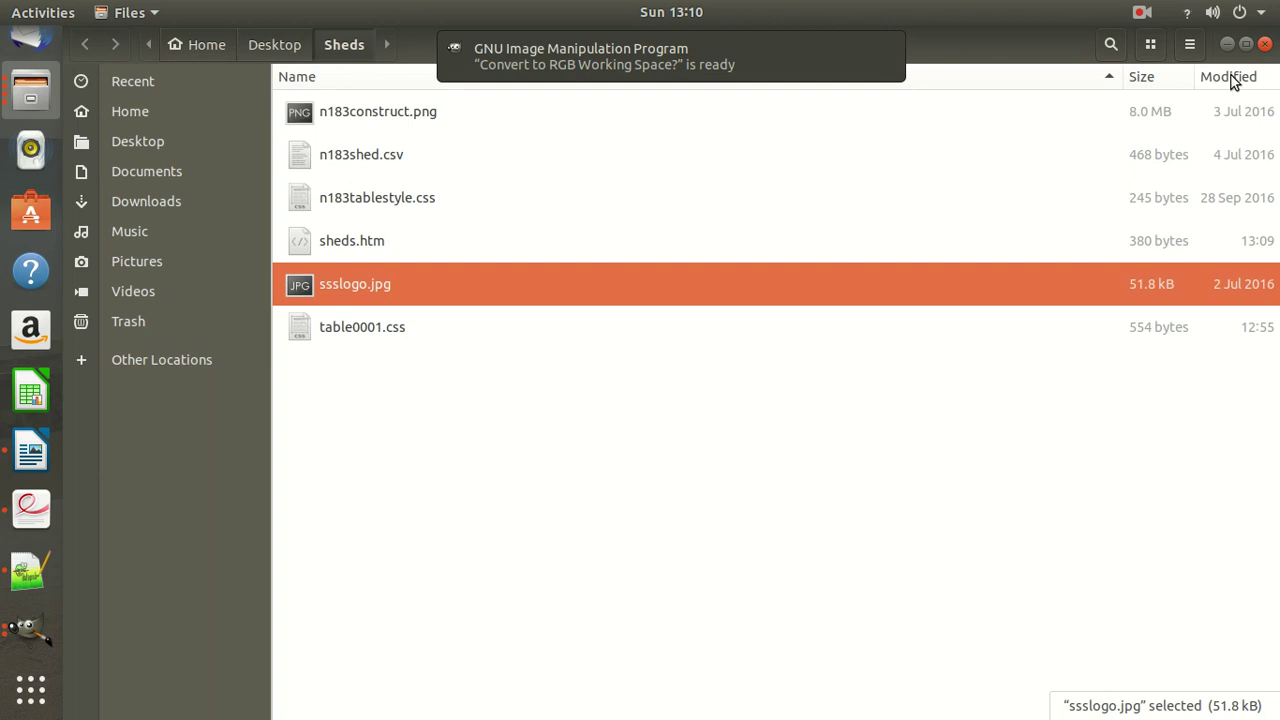
# Step: Convert the imported ssslogo.jpg to the GIMP built-in sRGB working space and bring up the opened image
pyautogui.click(28, 628)
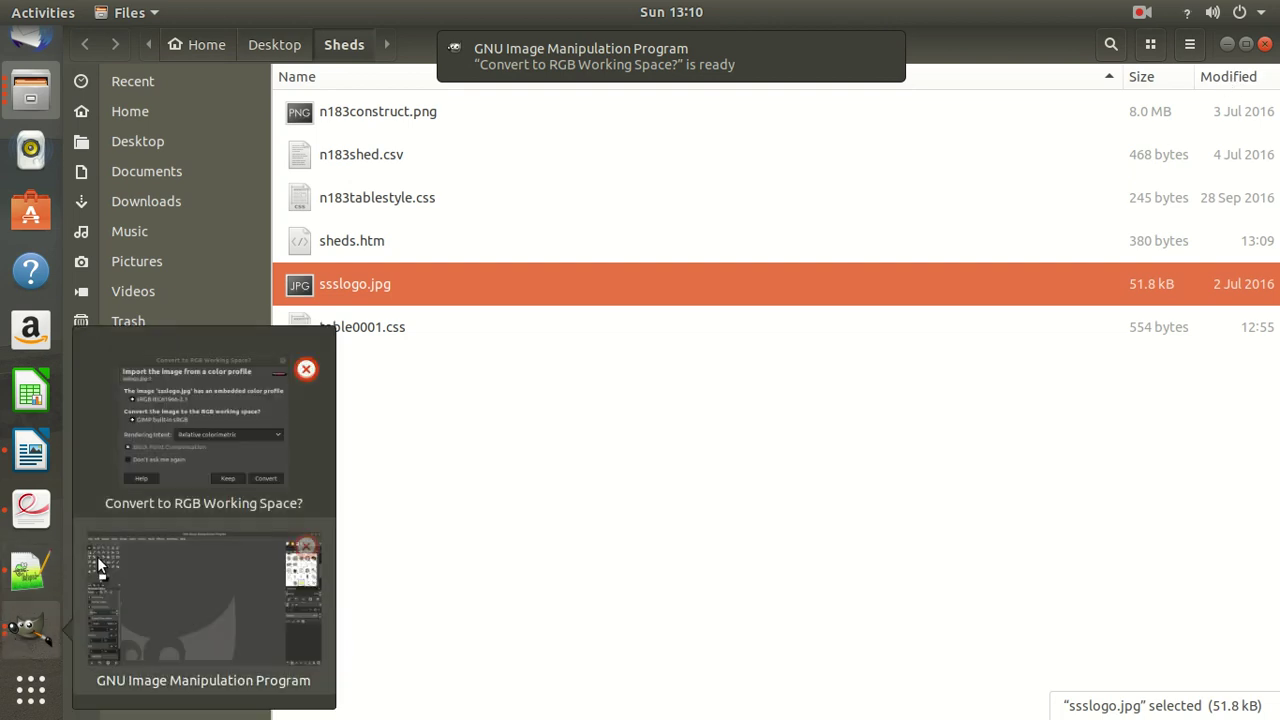
pyautogui.click(169, 488)
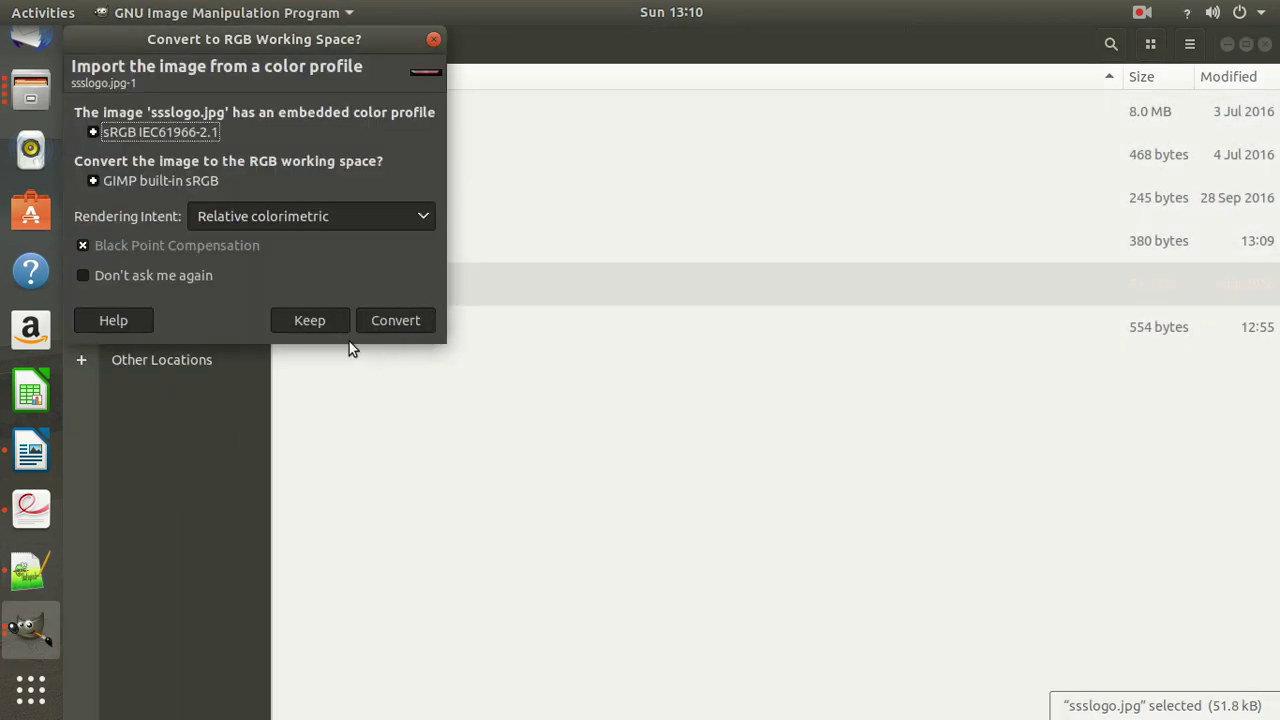
pyautogui.click(401, 318)
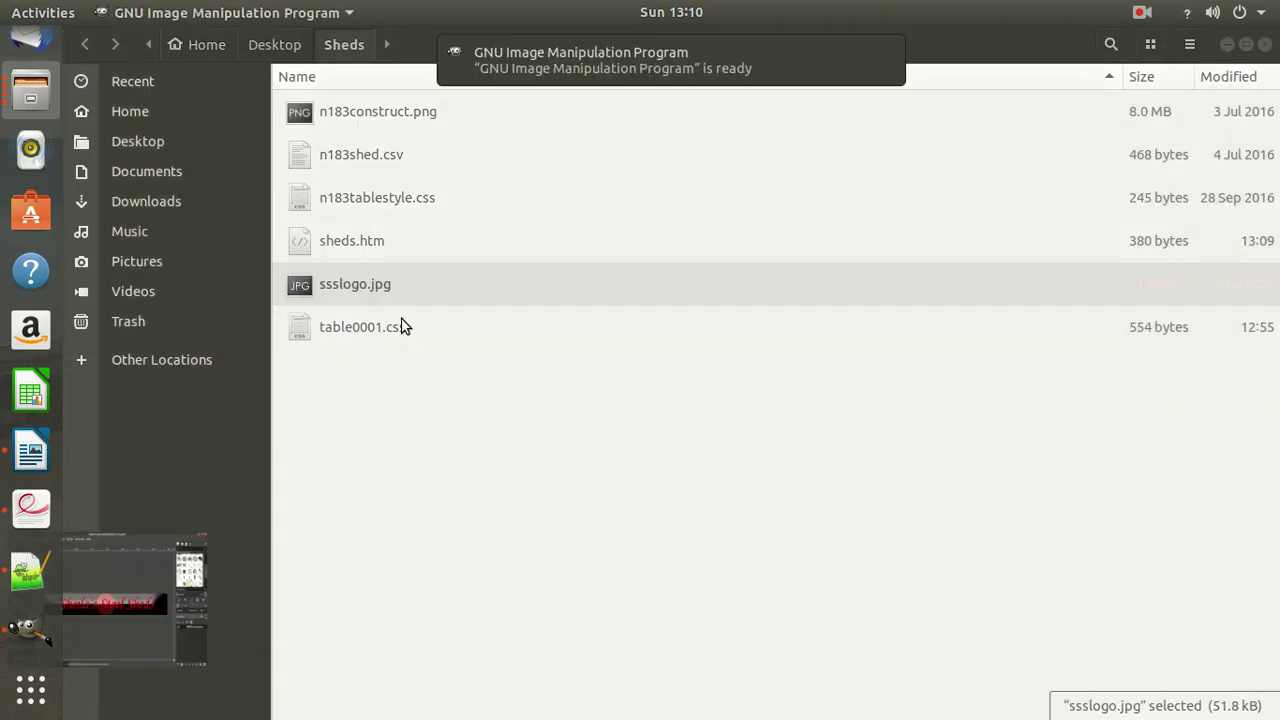
pyautogui.click(409, 364)
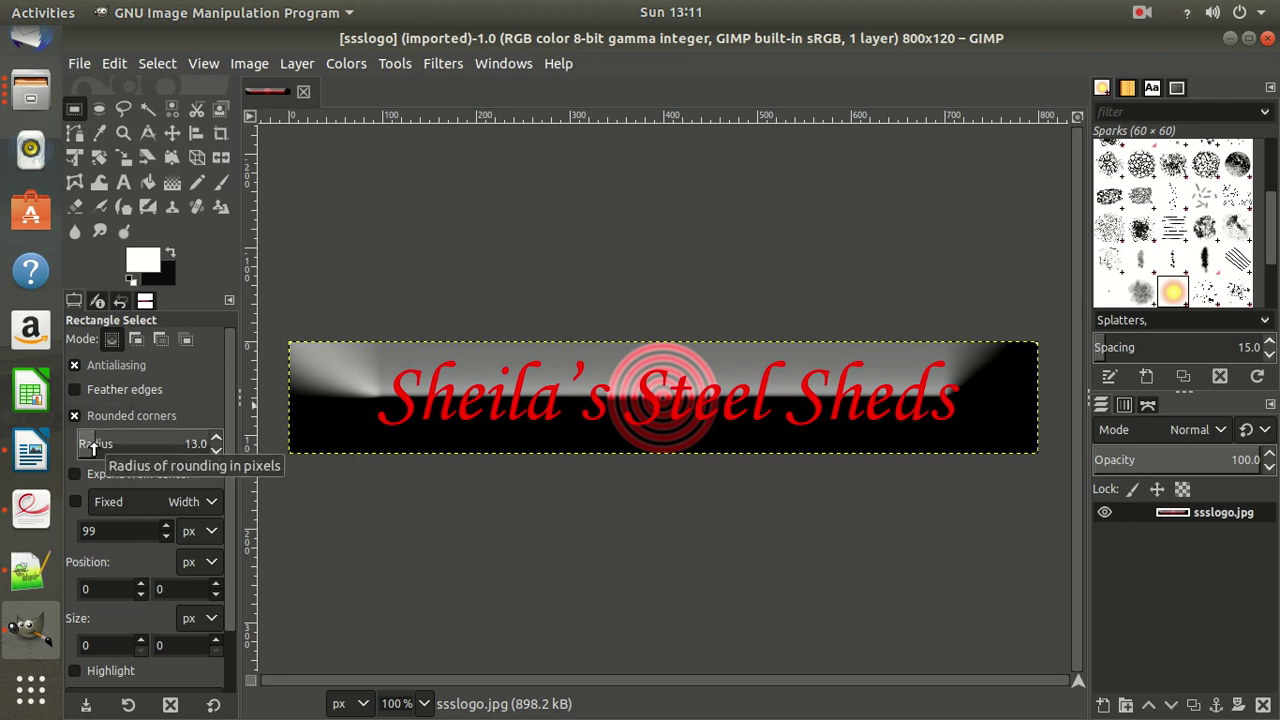
# Step: Set the Rectangle Select rounded-corner radius to 7, trying it out with small test selections on the logo and clearing them
pyautogui.moveTo(349, 359); pyautogui.dragTo(407, 394)
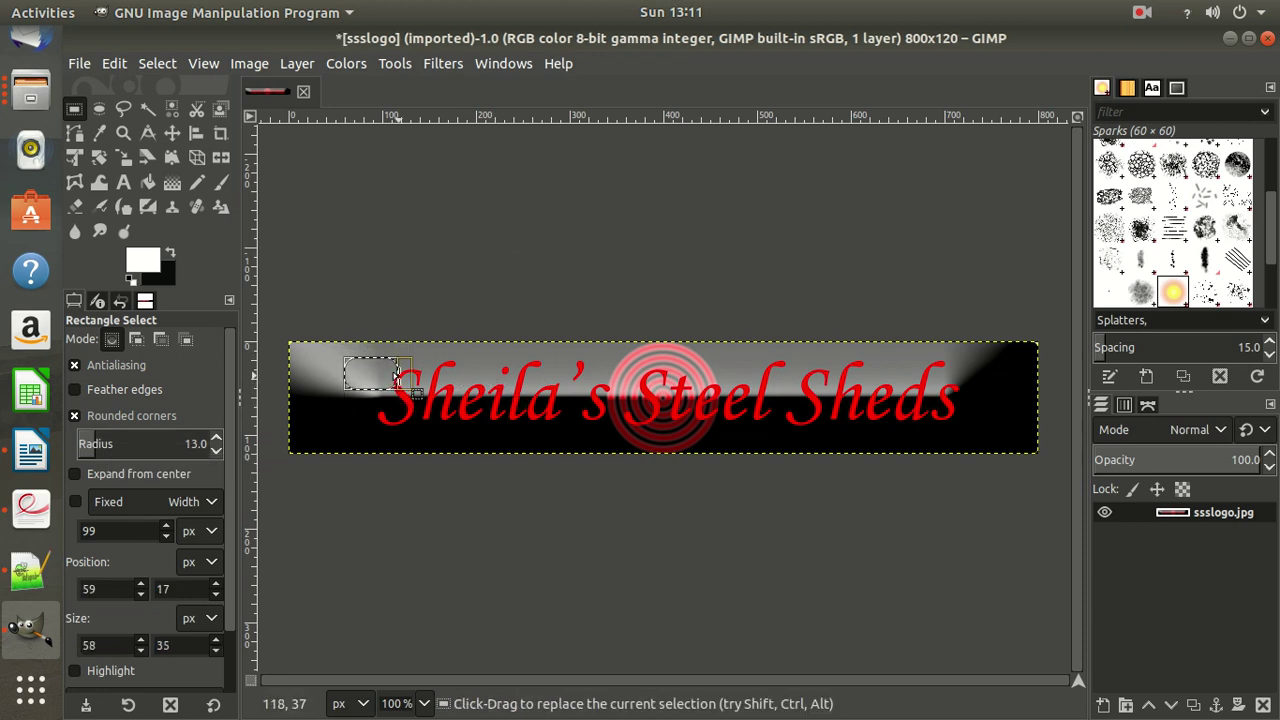
pyautogui.hotkey('ctrl', 'z')
pyautogui.moveTo(149, 449); pyautogui.dragTo(134, 450)
pyautogui.moveTo(395, 369); pyautogui.dragTo(453, 394)
pyautogui.click(493, 404)
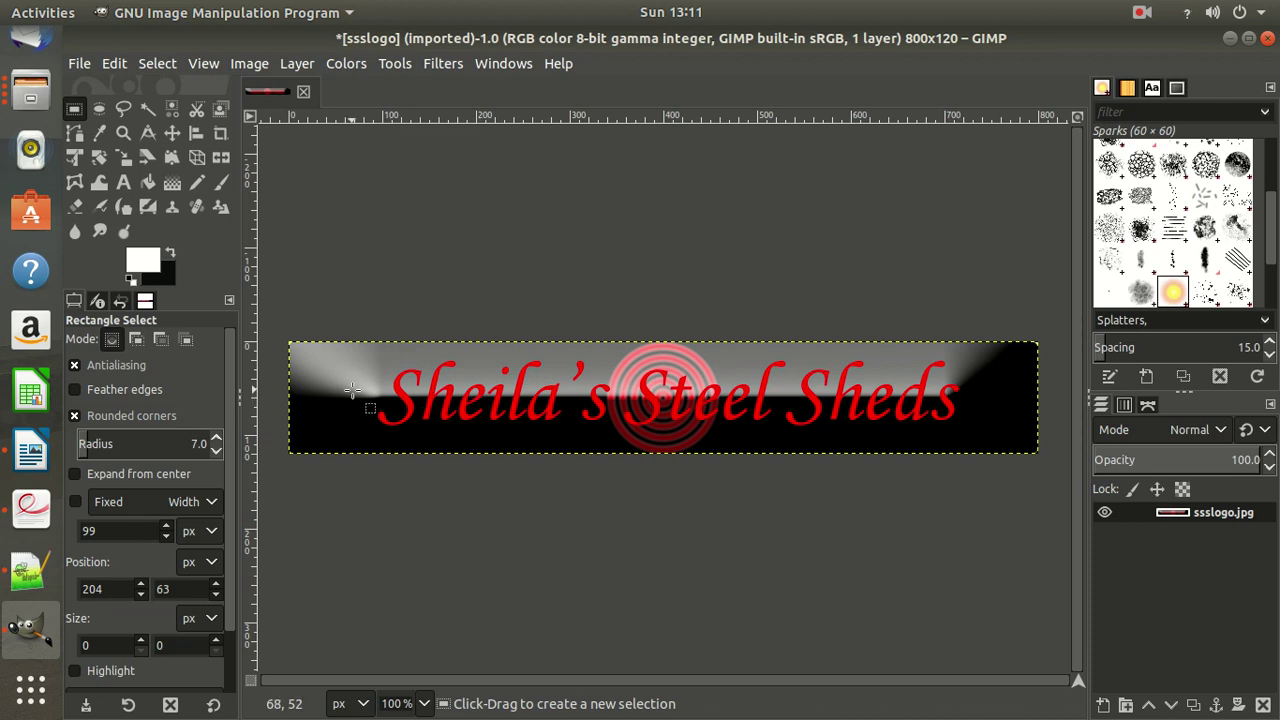
# Step: Check the logo's size in pixels in the image properties
pyautogui.click(247, 63)
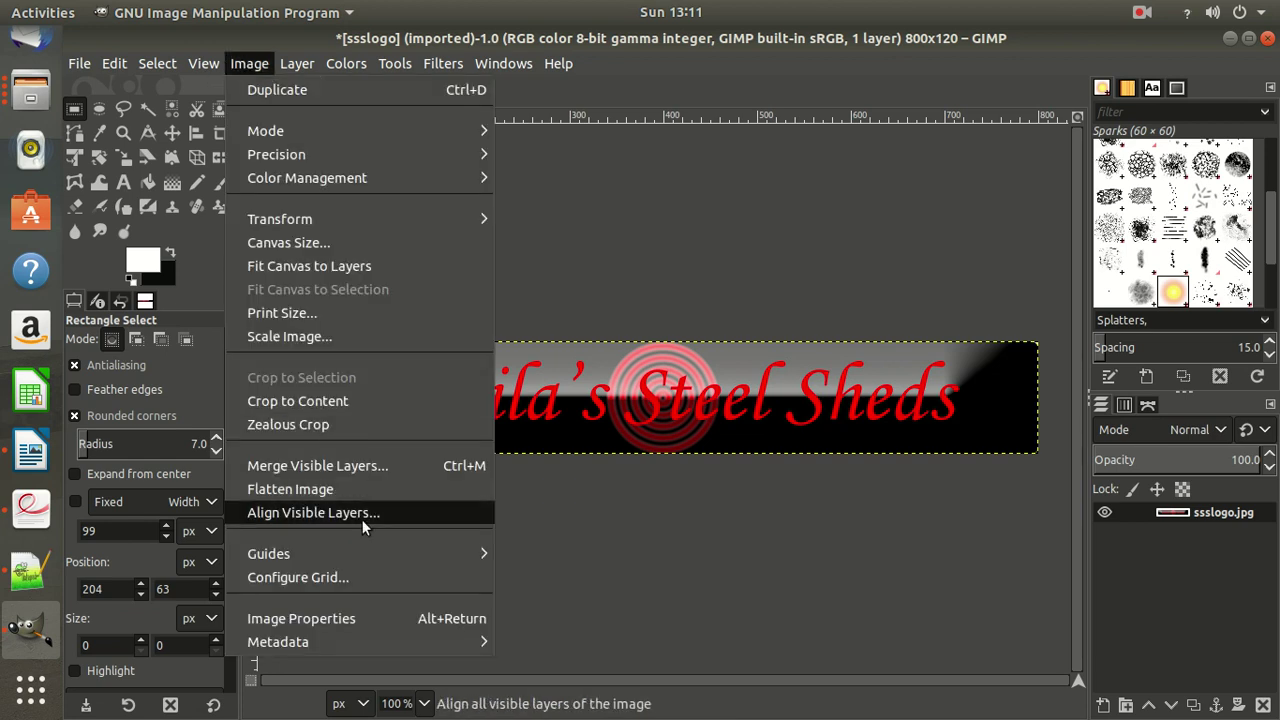
pyautogui.click(357, 618)
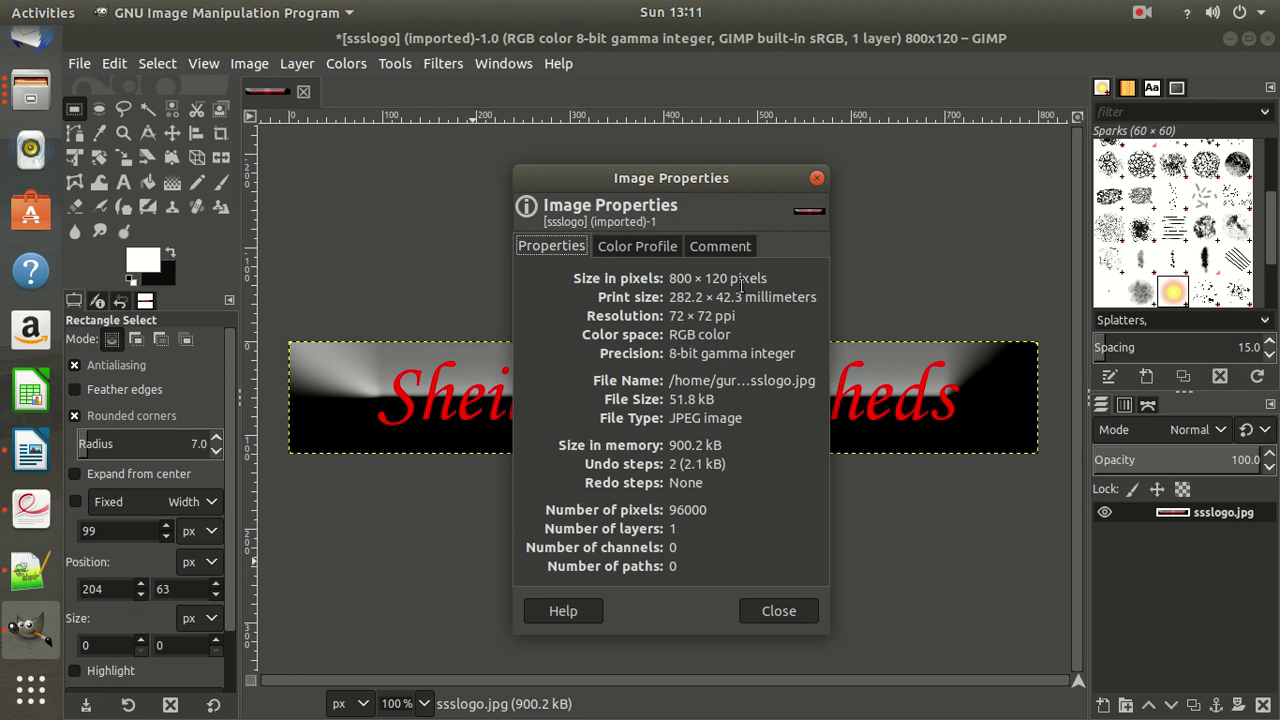
pyautogui.click(764, 608)
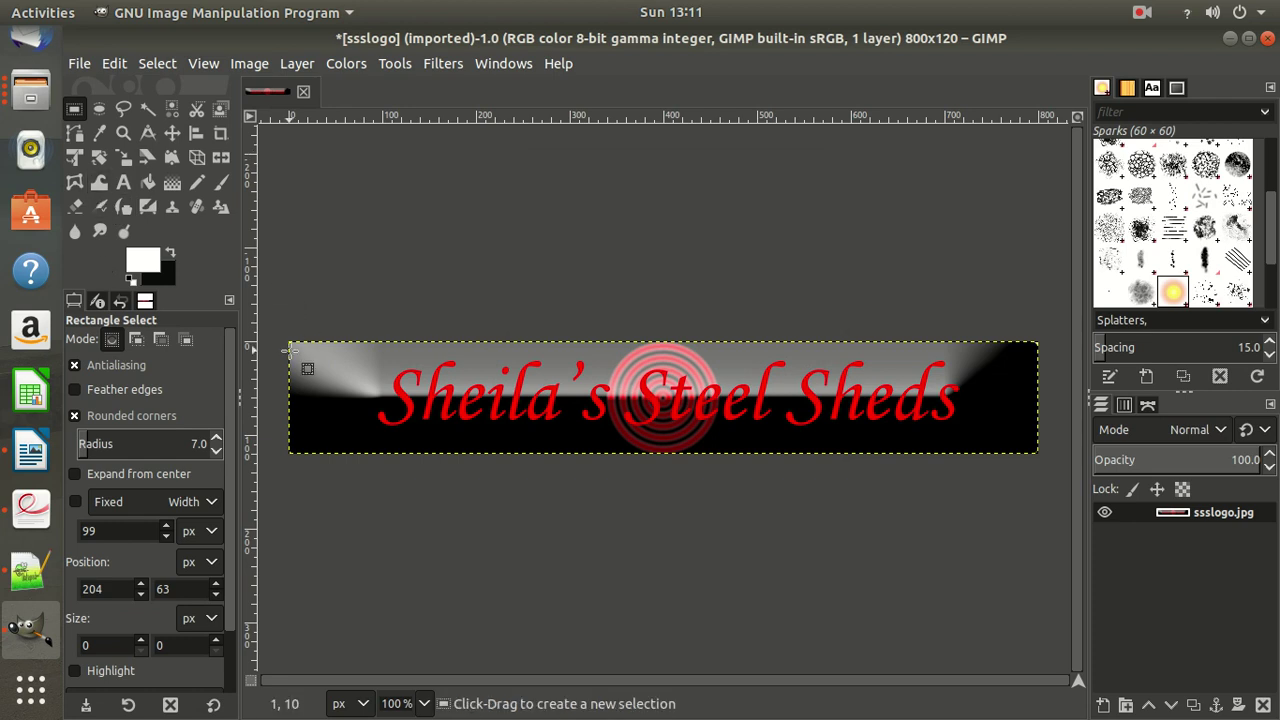
# Step: Select the whole logo with a rounded rectangle sized 800 by 120 px at position 0, 0
pyautogui.moveTo(292, 347); pyautogui.dragTo(1025, 452)
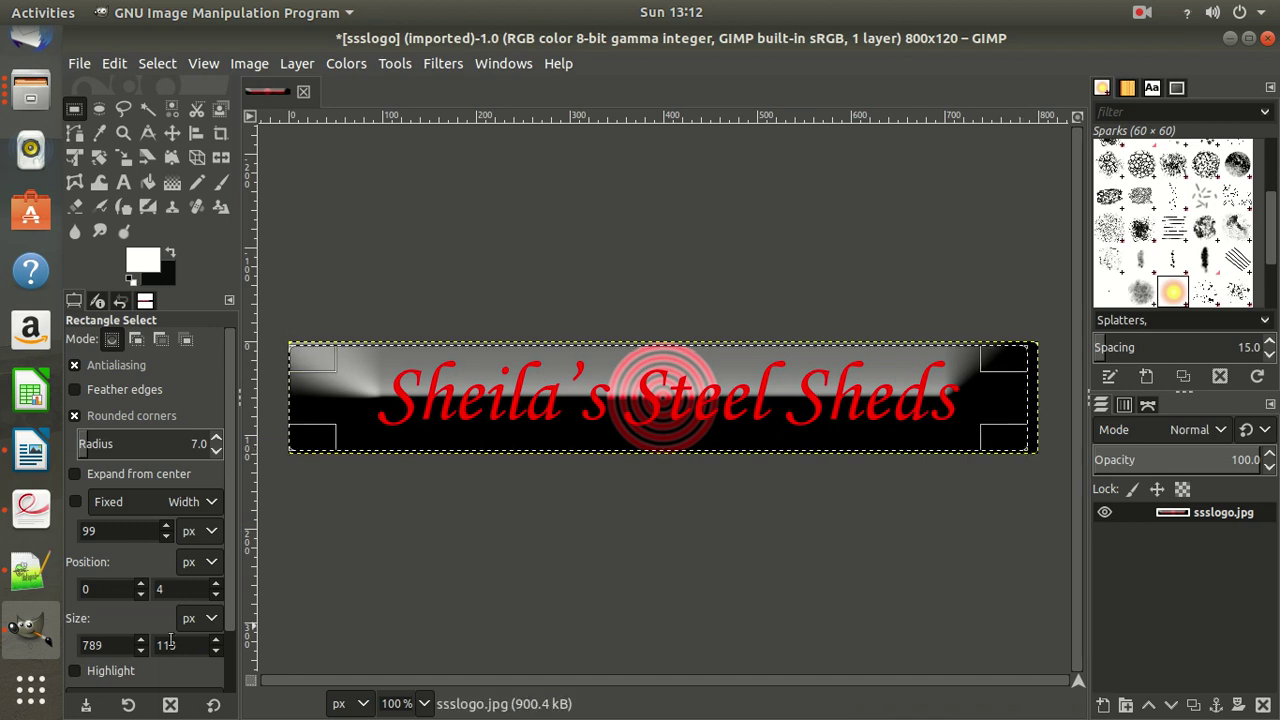
pyautogui.doubleClick(101, 645)
pyautogui.write('800')
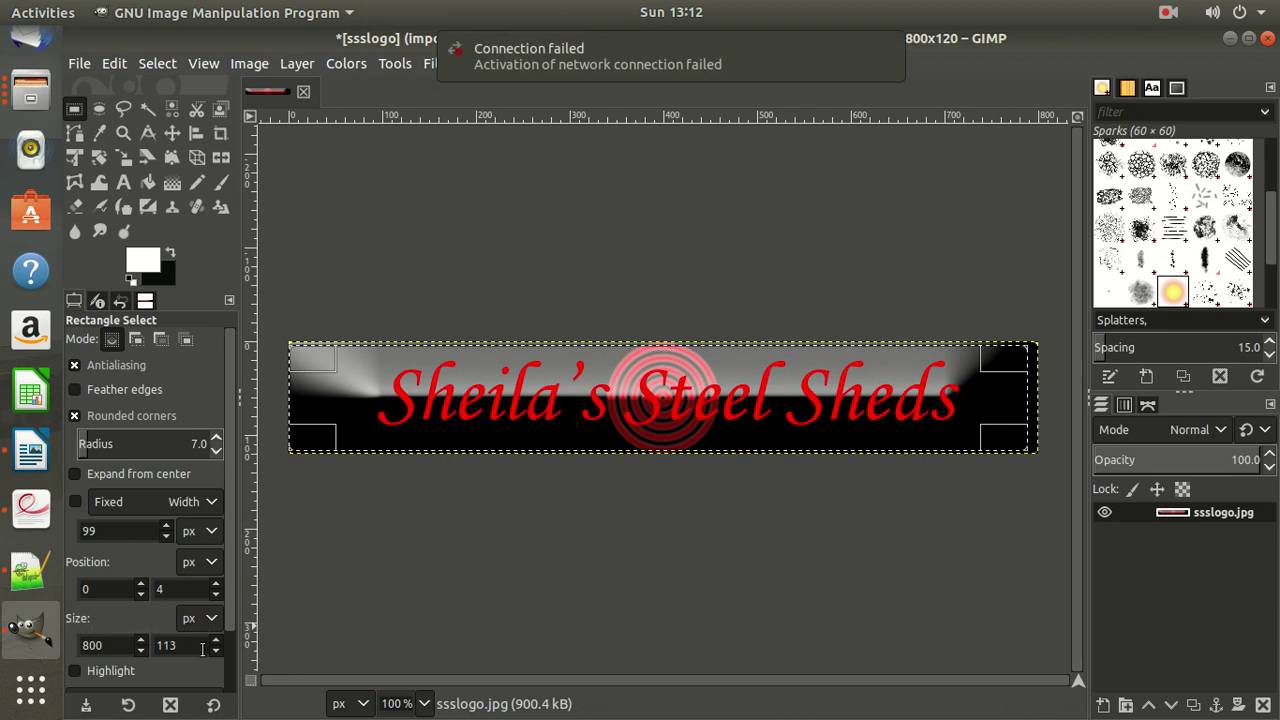
pyautogui.doubleClick(185, 648)
pyautogui.write('120')
pyautogui.press('Return')
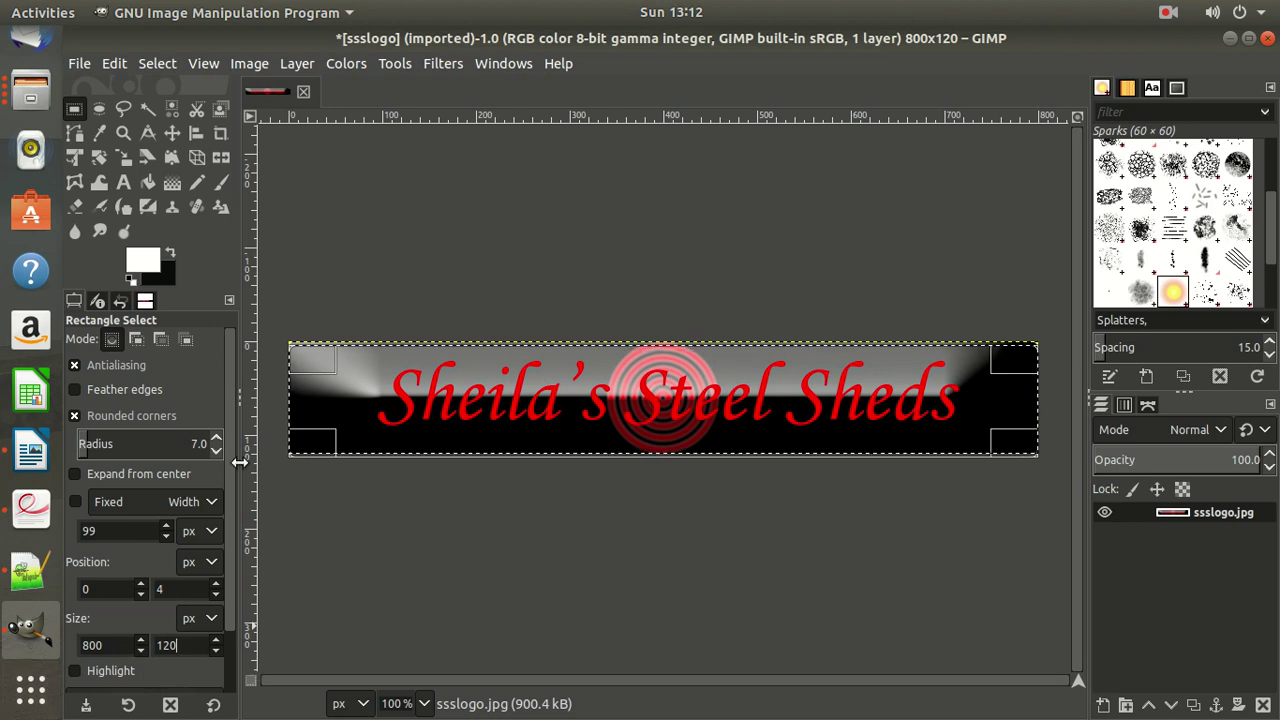
pyautogui.click(157, 590)
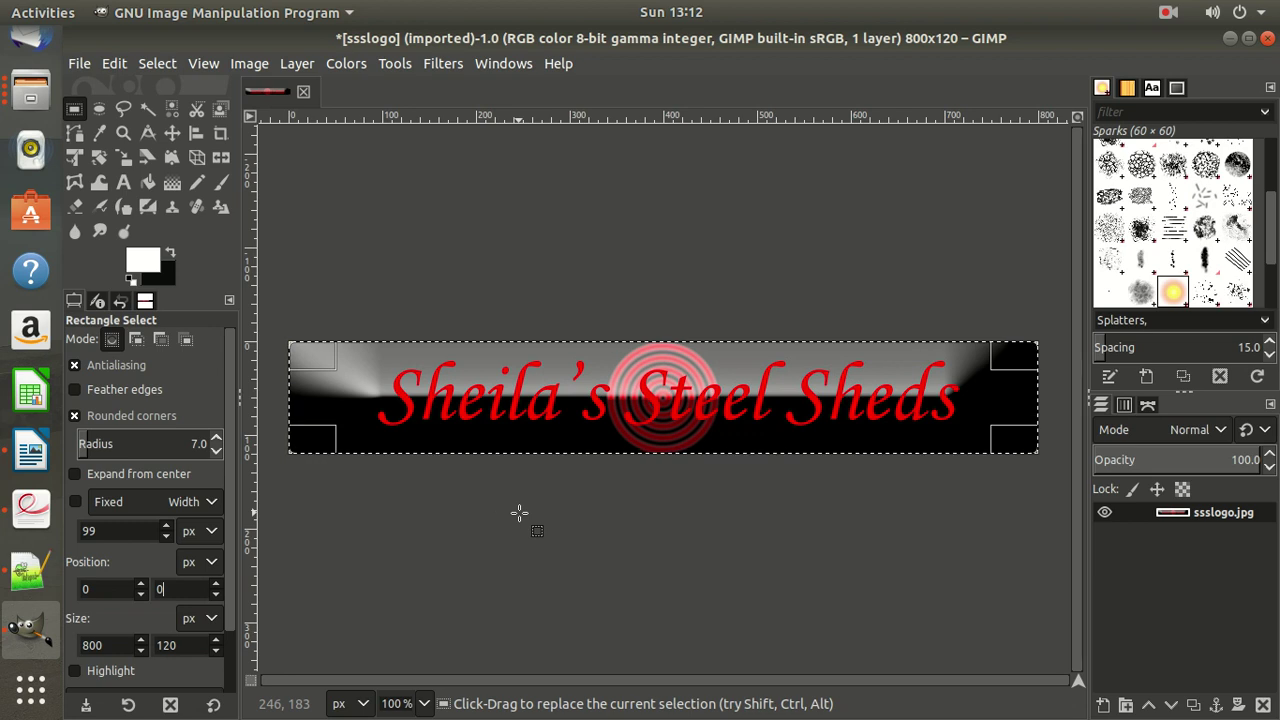
# Step: Create a new 800 by 120 px image filled with transparency
pyautogui.click(79, 63)
pyautogui.click(94, 87)
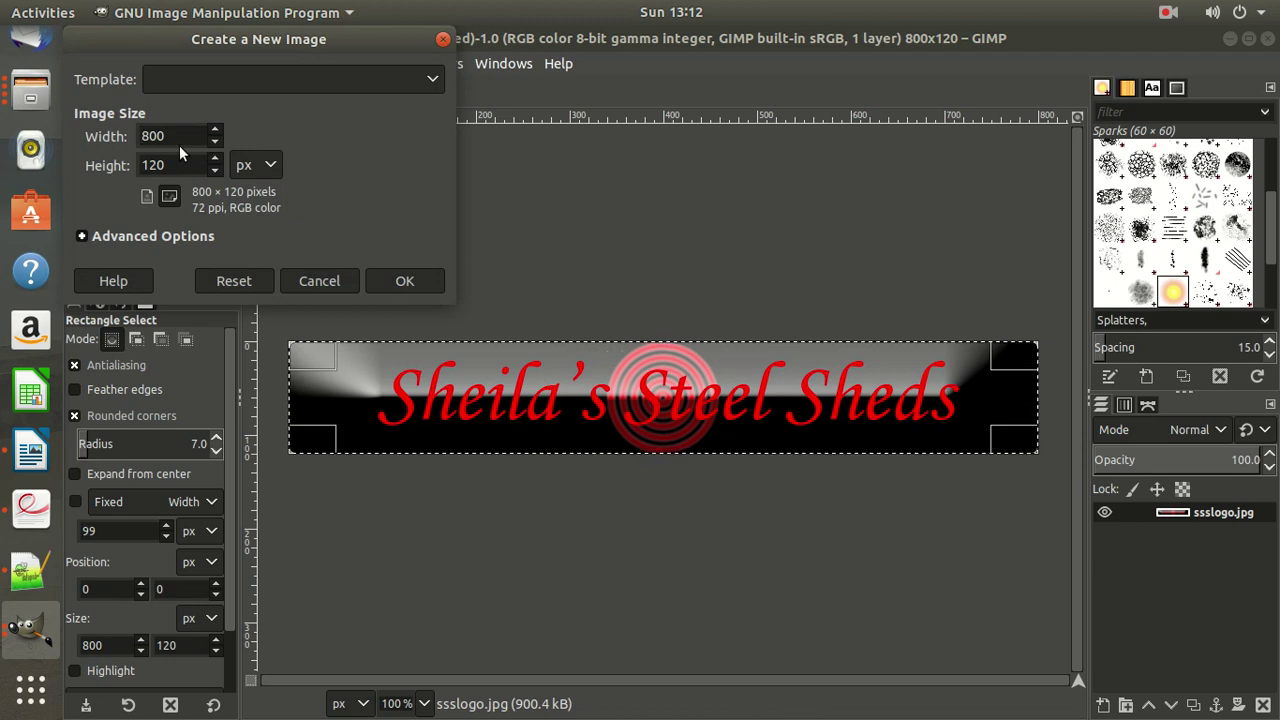
pyautogui.click(136, 236)
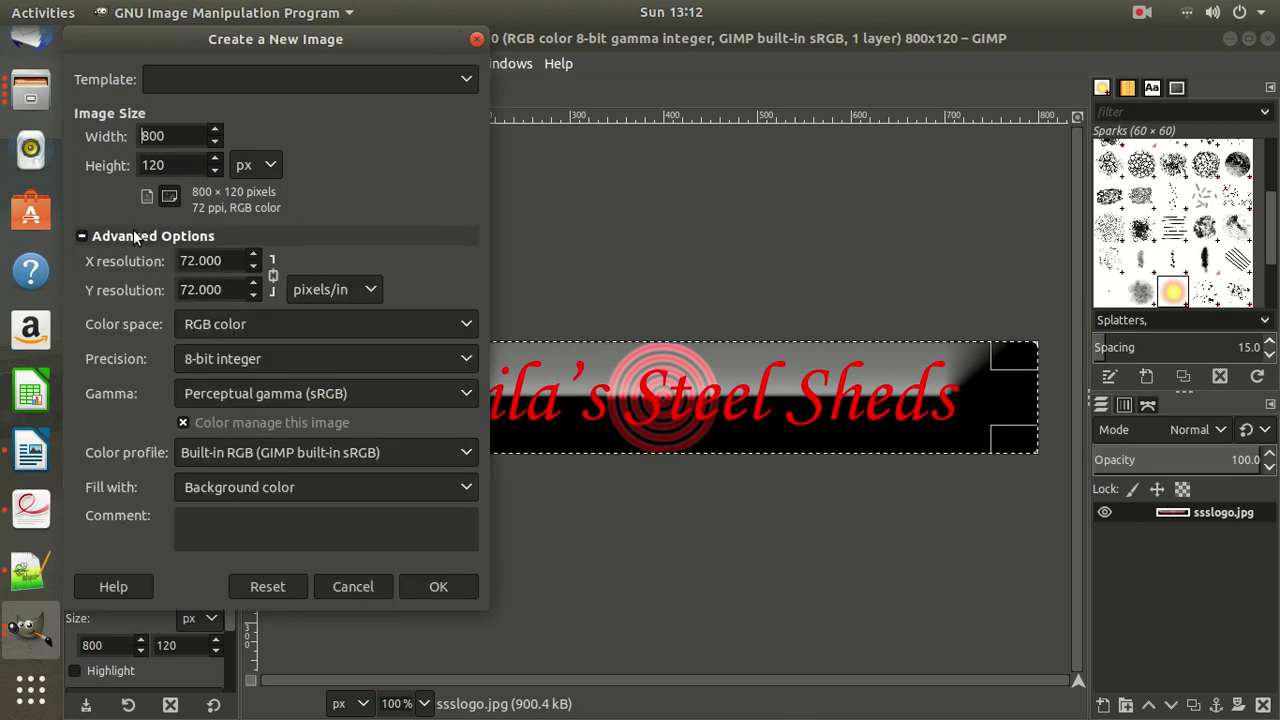
pyautogui.click(301, 484)
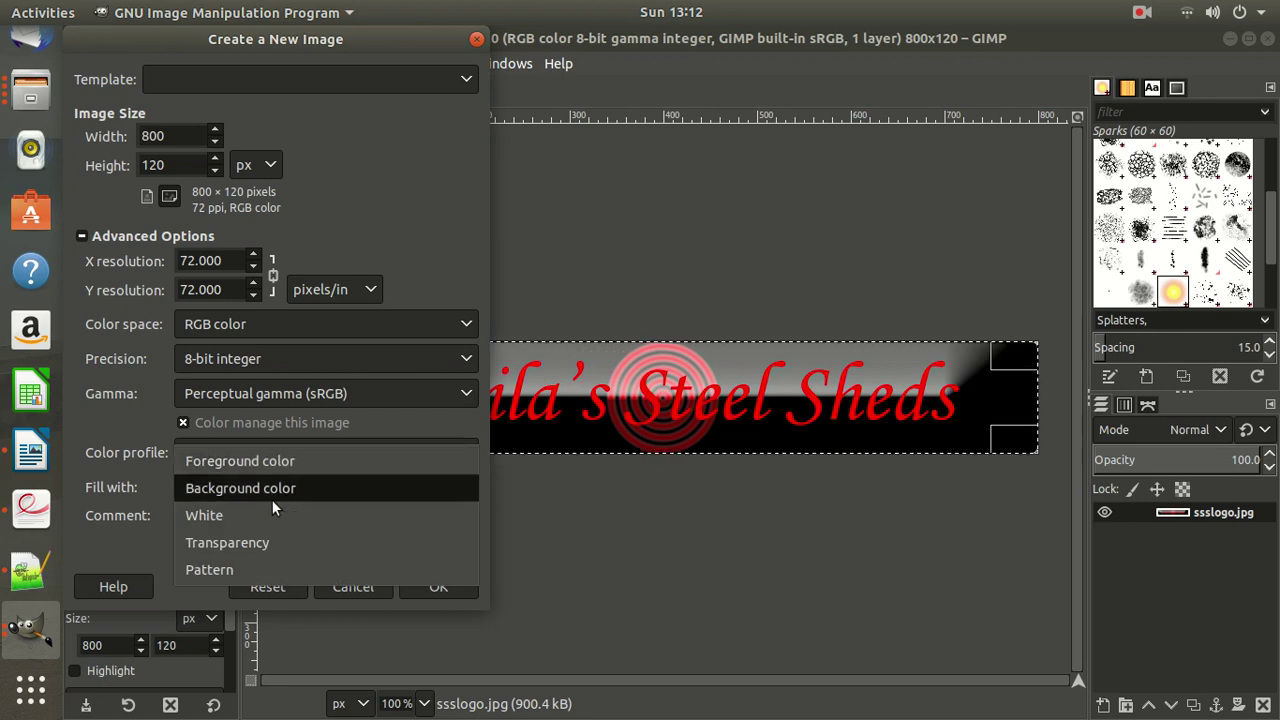
pyautogui.click(268, 541)
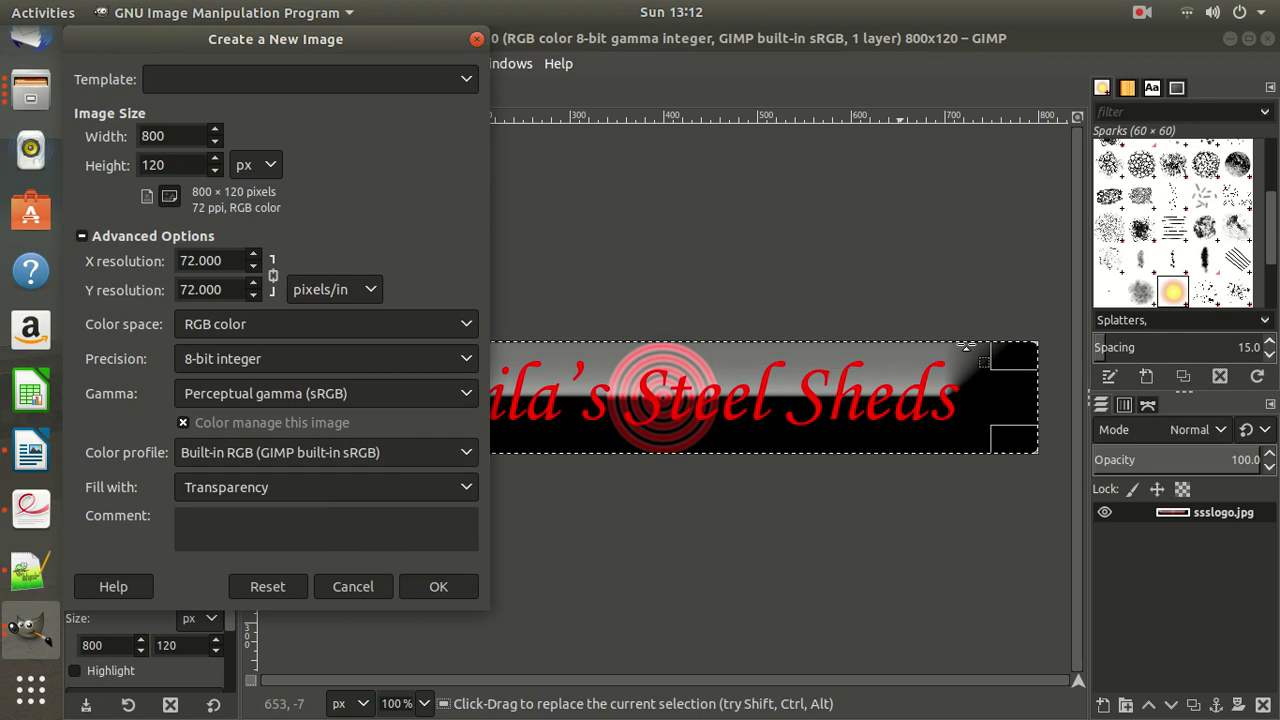
pyautogui.click(437, 588)
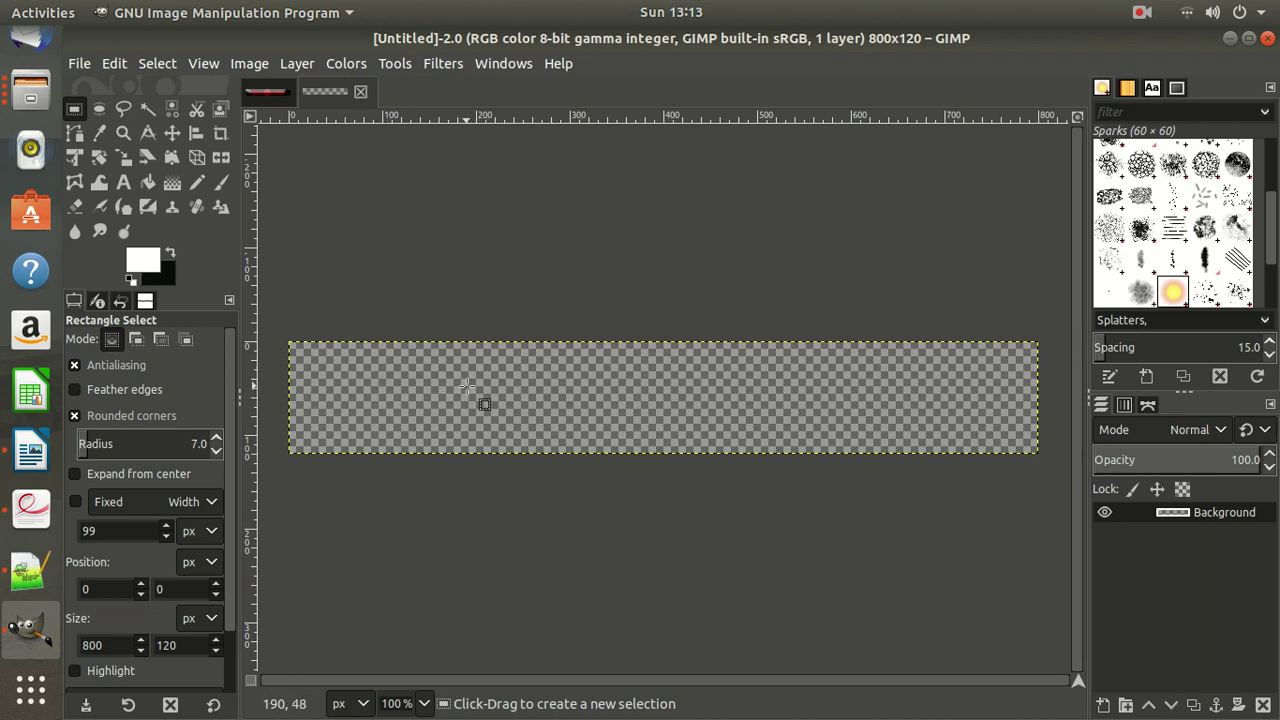
# Step: Copy the rounded selection from the logo and paste it into the new transparent image
pyautogui.hotkey('ctrl', 'v')
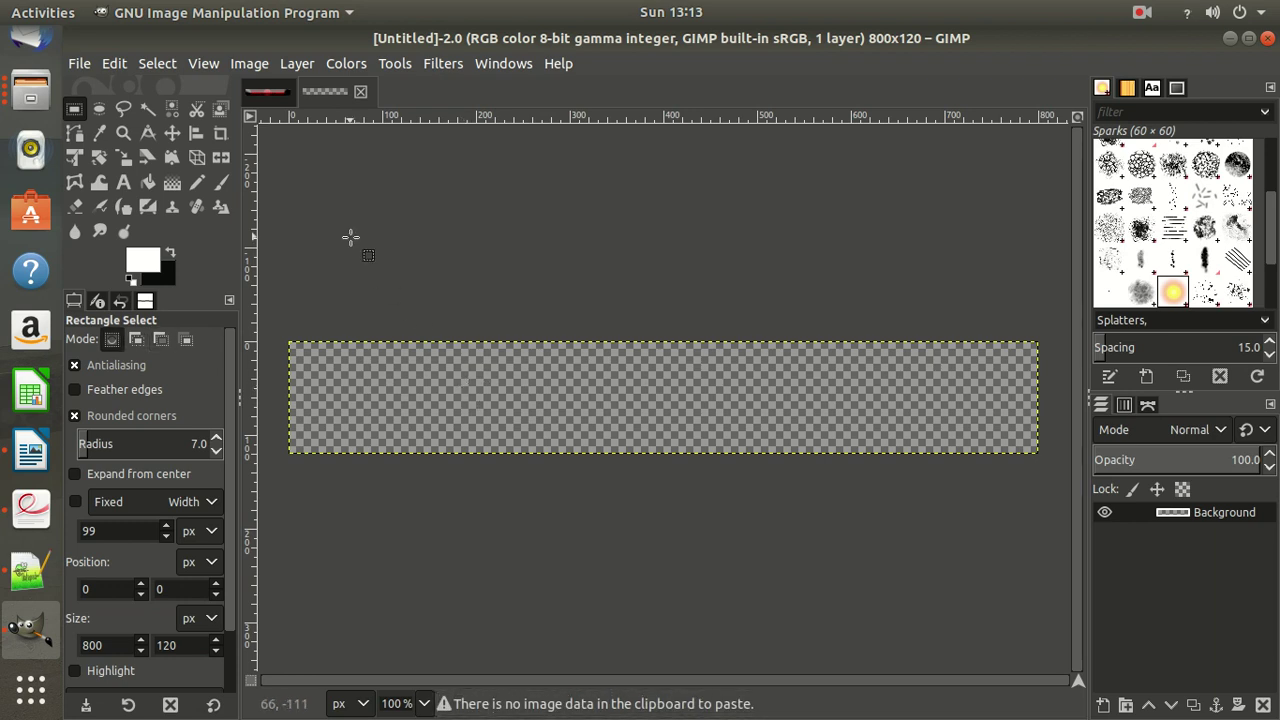
pyautogui.click(265, 95)
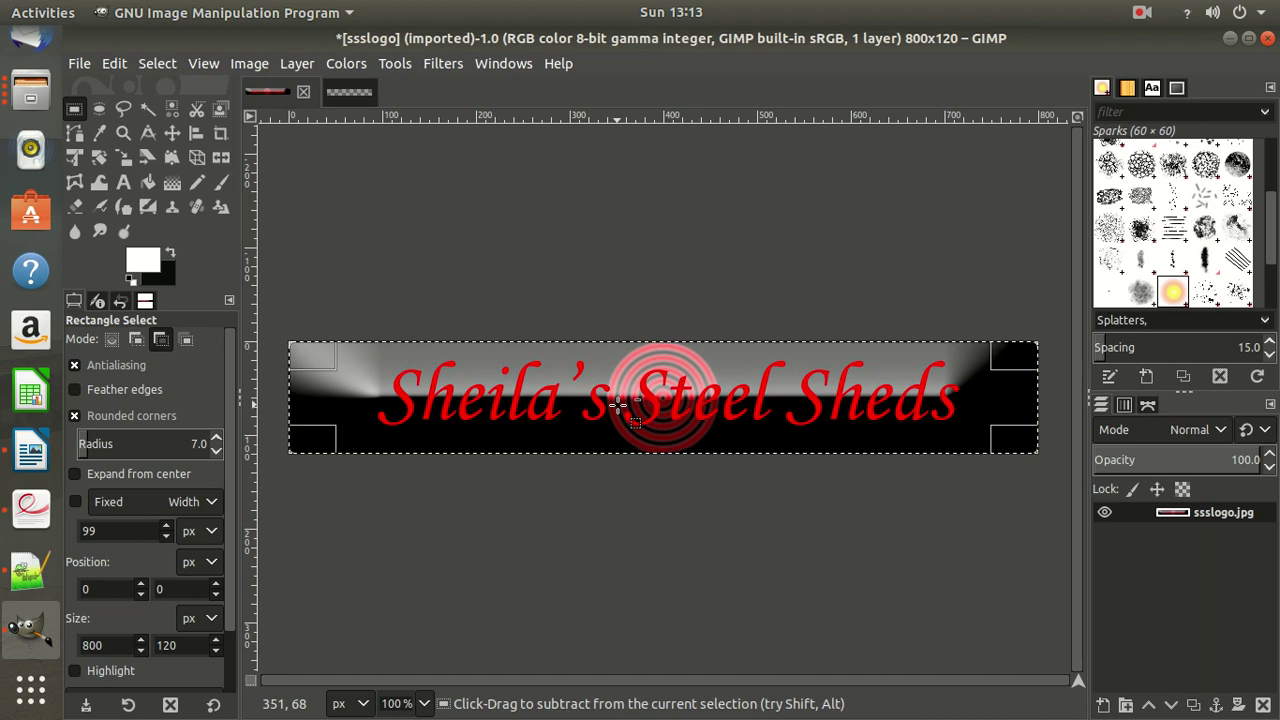
pyautogui.hotkey('ctrl', 'c')
pyautogui.click(350, 92)
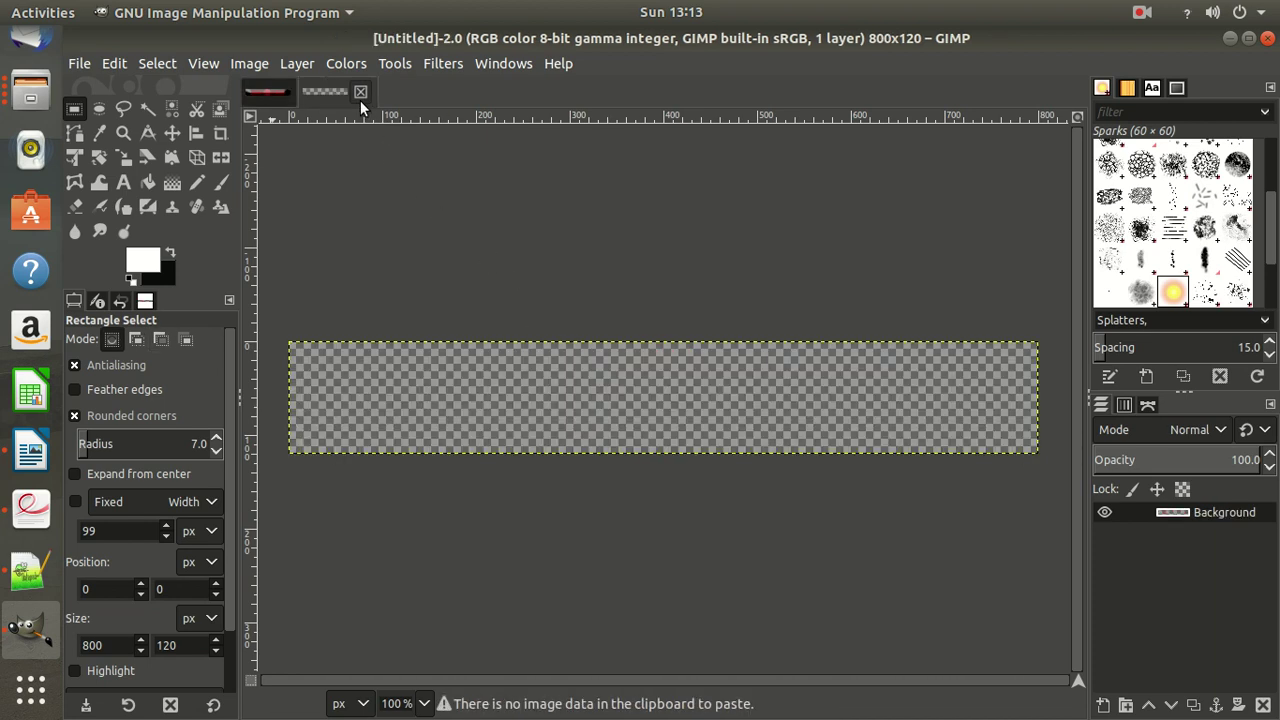
pyautogui.hotkey('ctrl', 'v')
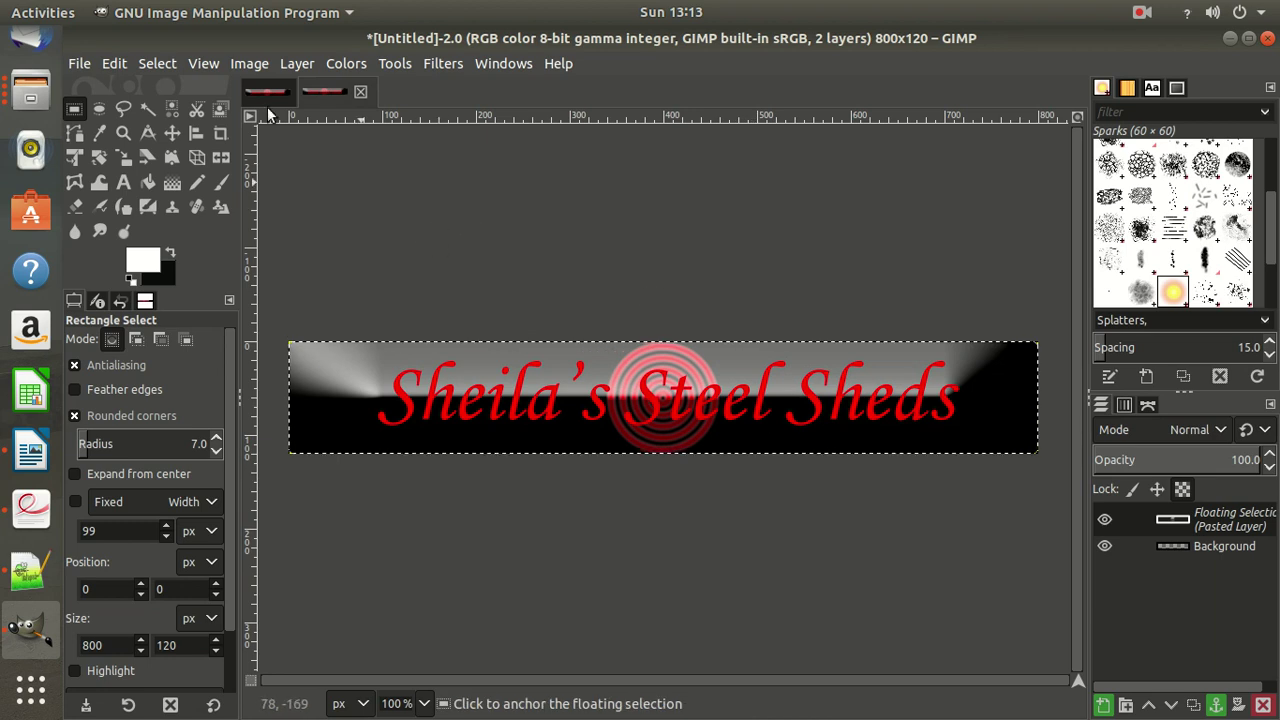
# Step: Start exporting the new image, look up the required name in question 5 of the exam paper, and name the file ssslogo.png
pyautogui.click(80, 63)
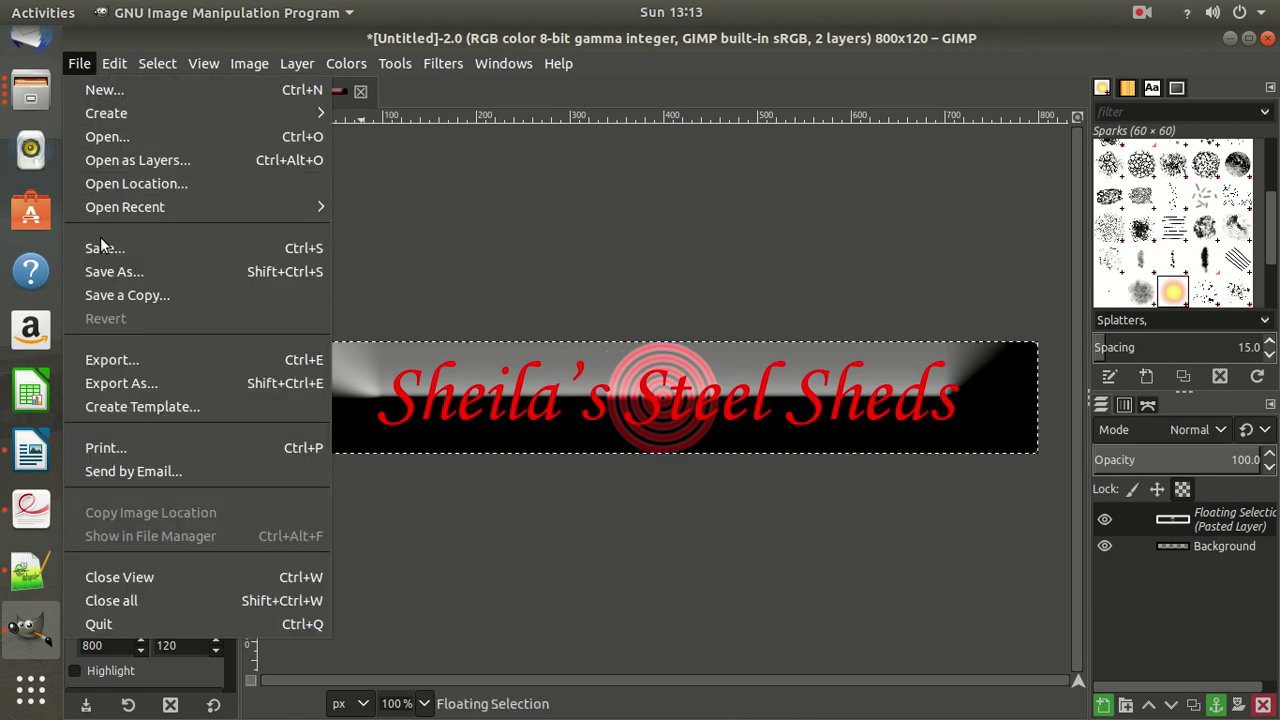
pyautogui.click(121, 383)
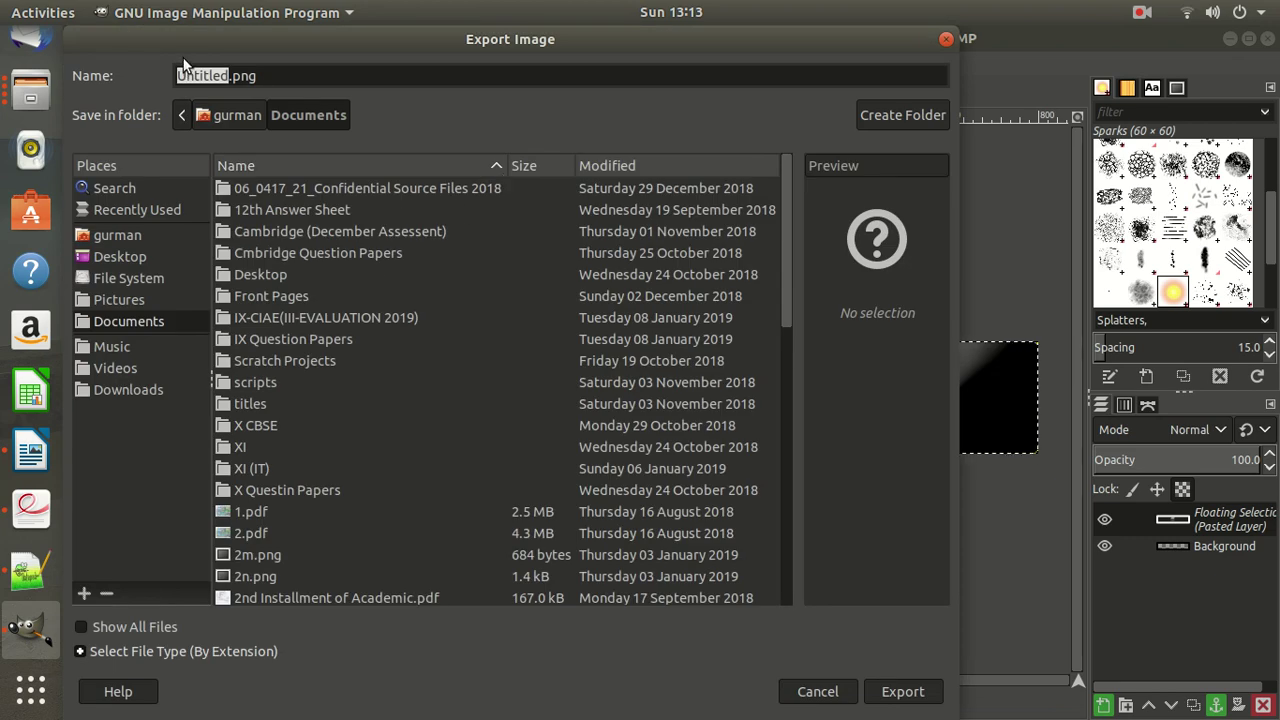
pyautogui.click(31, 510)
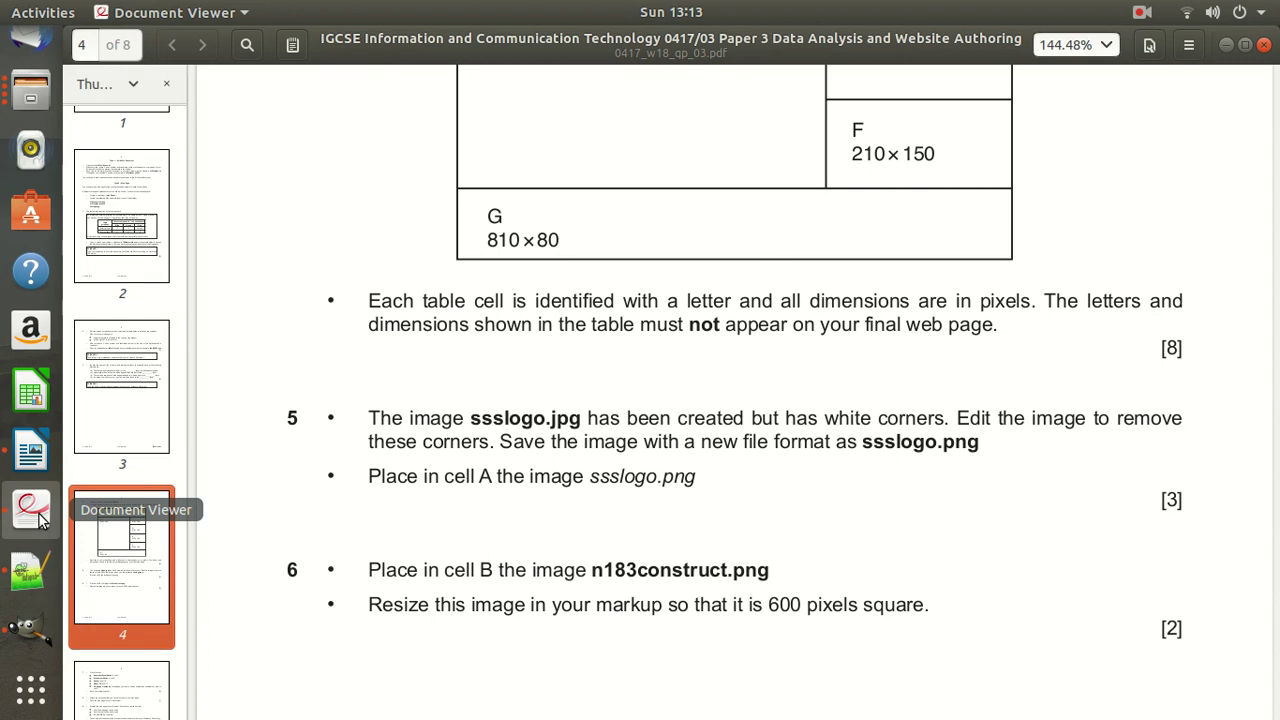
pyautogui.moveTo(938, 443); pyautogui.dragTo(862, 442)
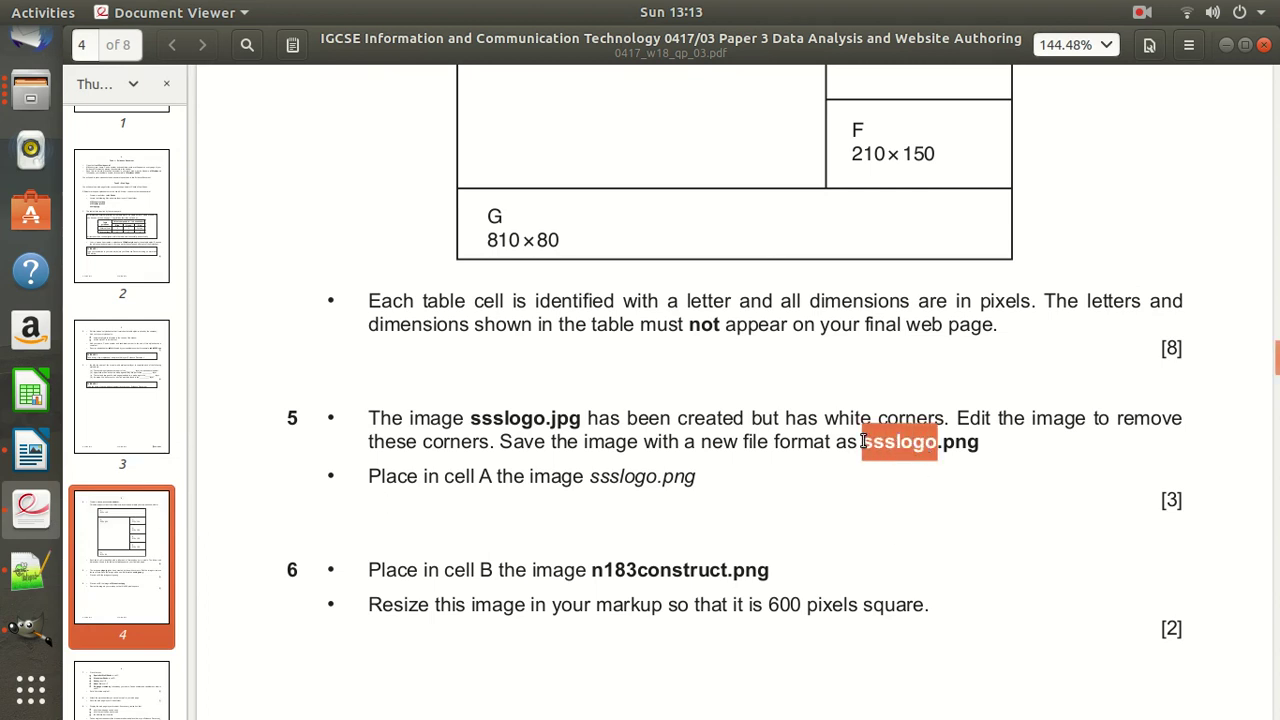
pyautogui.click(31, 625)
pyautogui.click(232, 78)
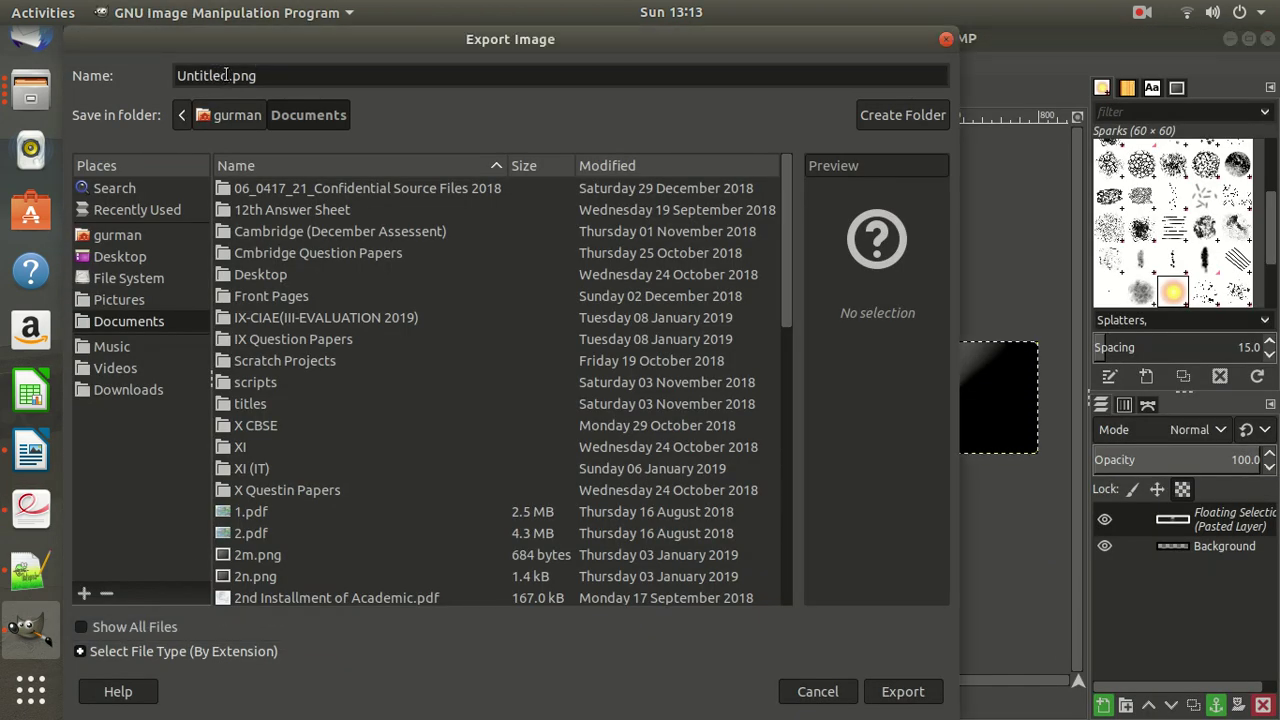
pyautogui.moveTo(227, 76); pyautogui.dragTo(166, 78)
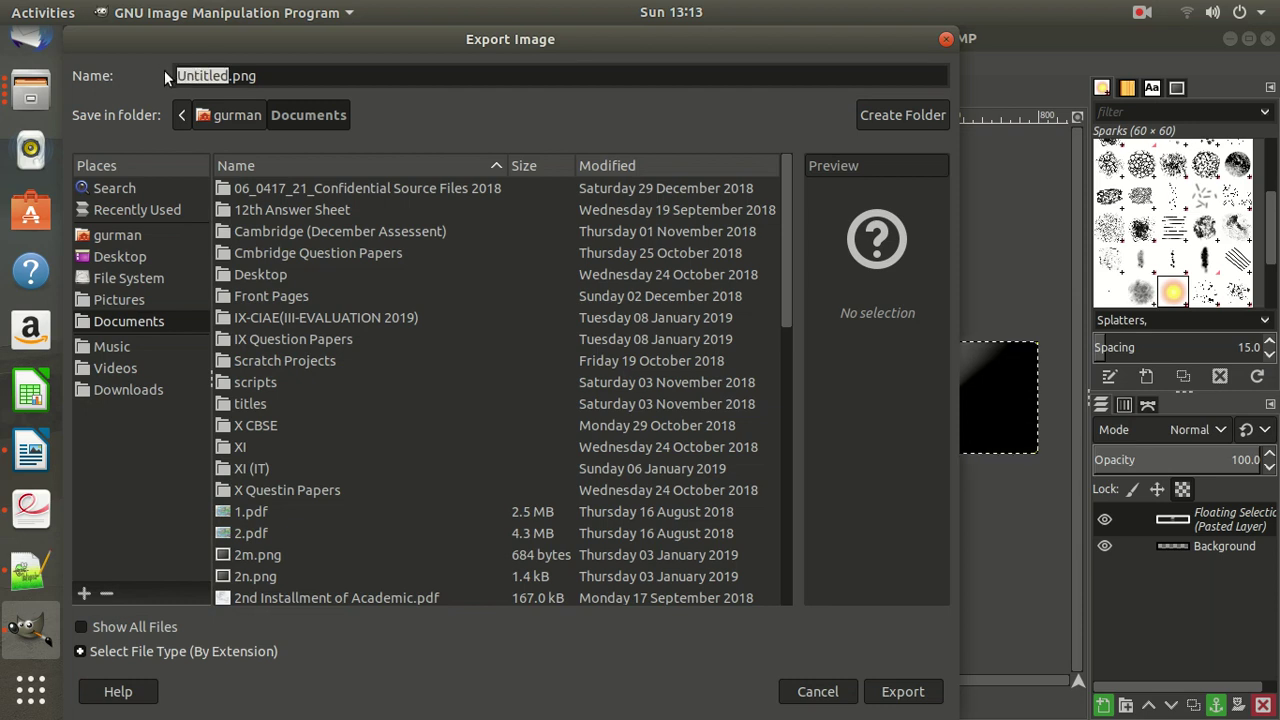
pyautogui.write('ssslogo')
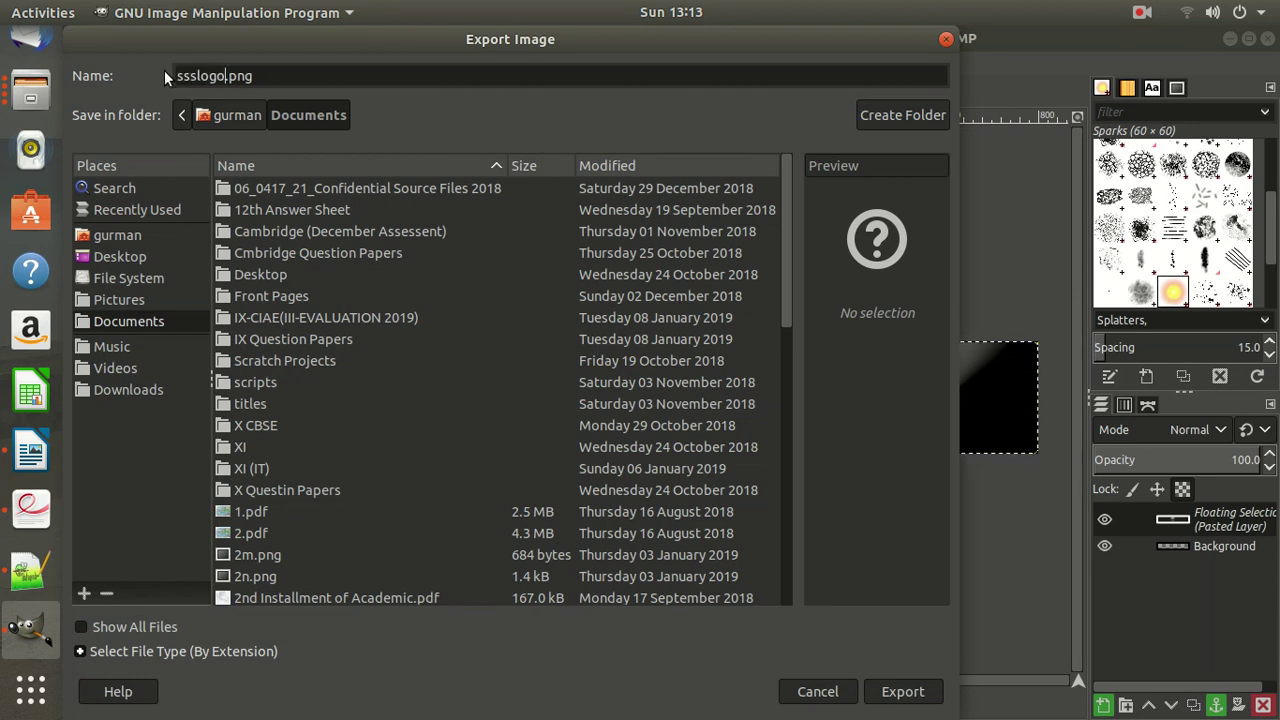
# Step: Export ssslogo.png to the Sheds folder on the Desktop, keeping the default PNG options
pyautogui.click(913, 694)
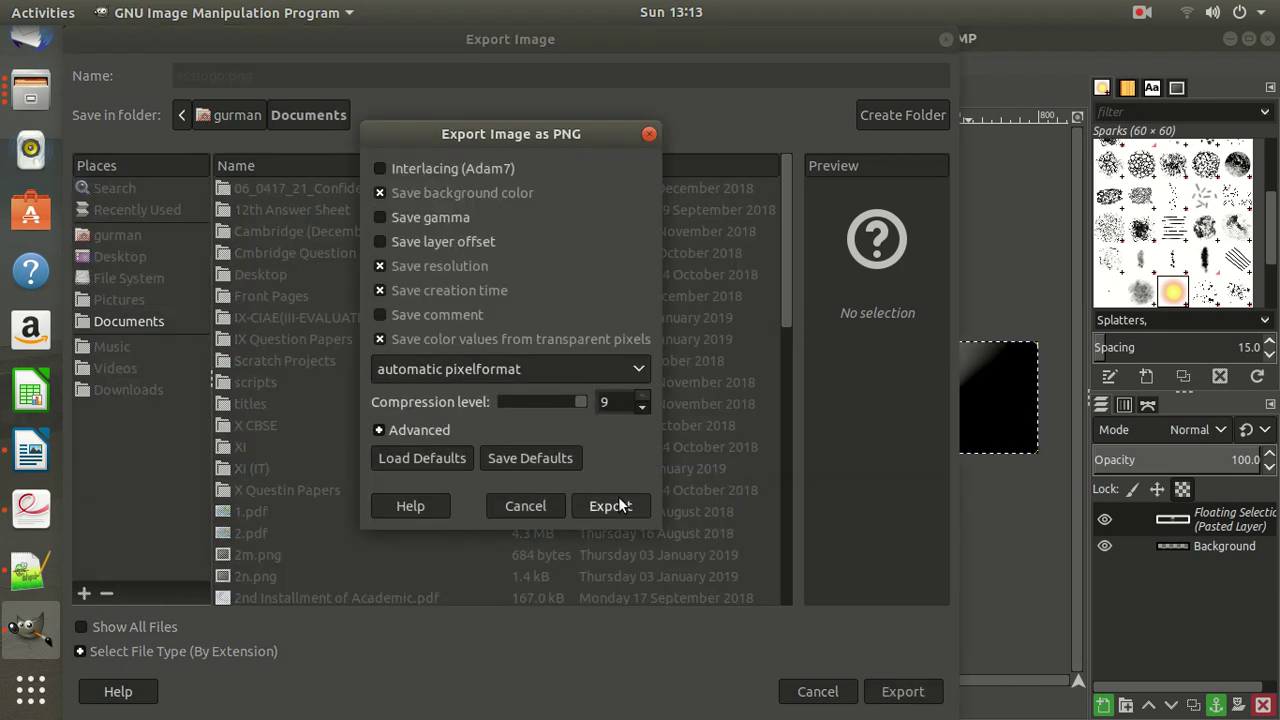
pyautogui.click(618, 506)
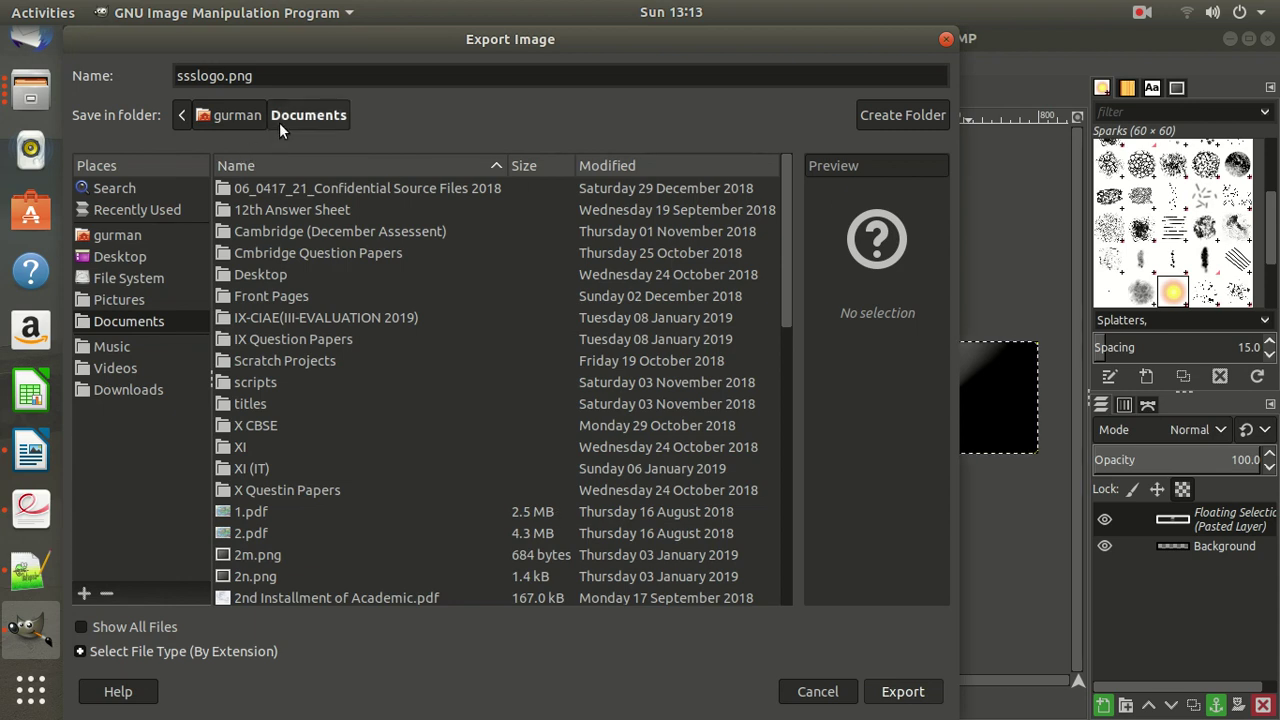
pyautogui.click(128, 257)
pyautogui.doubleClick(259, 236)
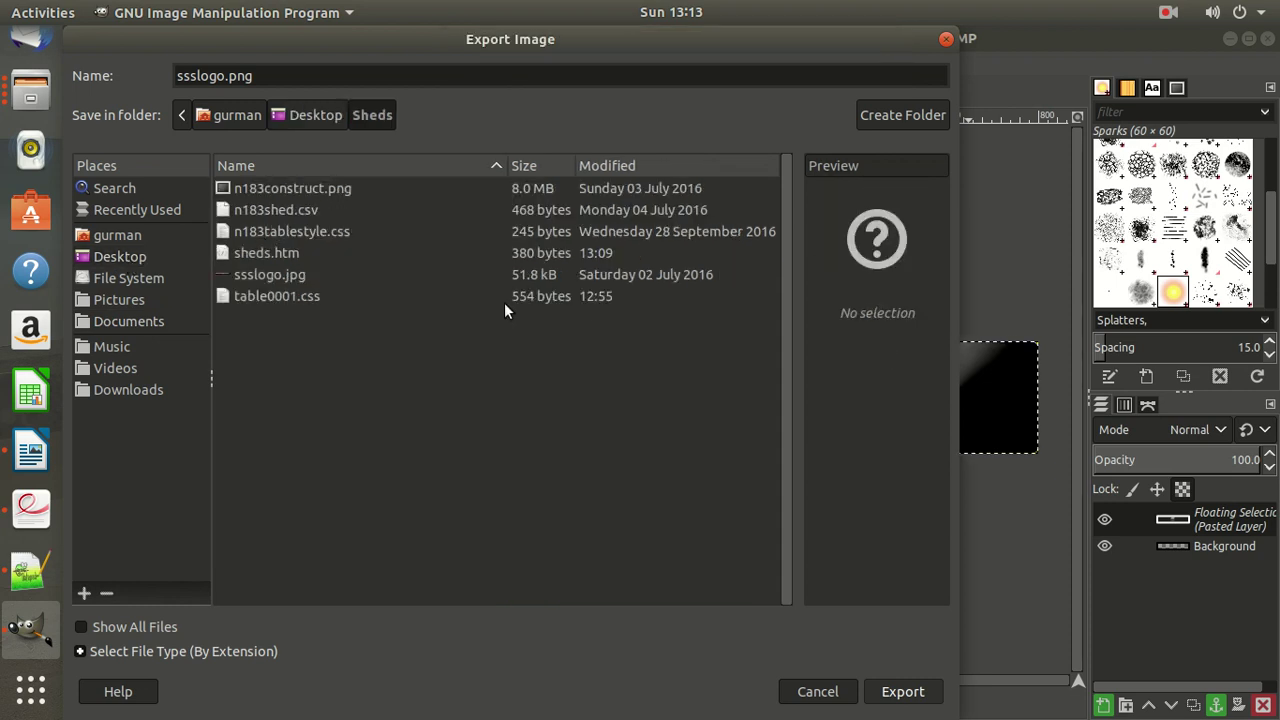
pyautogui.click(898, 691)
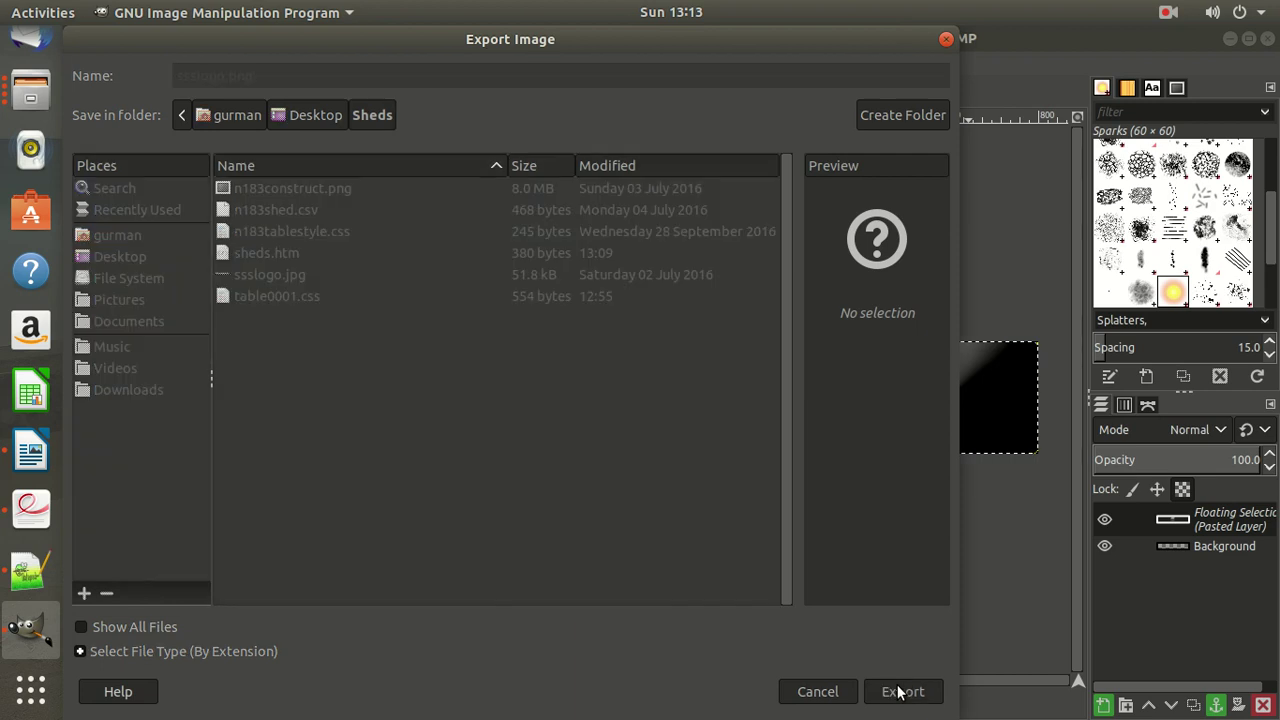
pyautogui.click(605, 507)
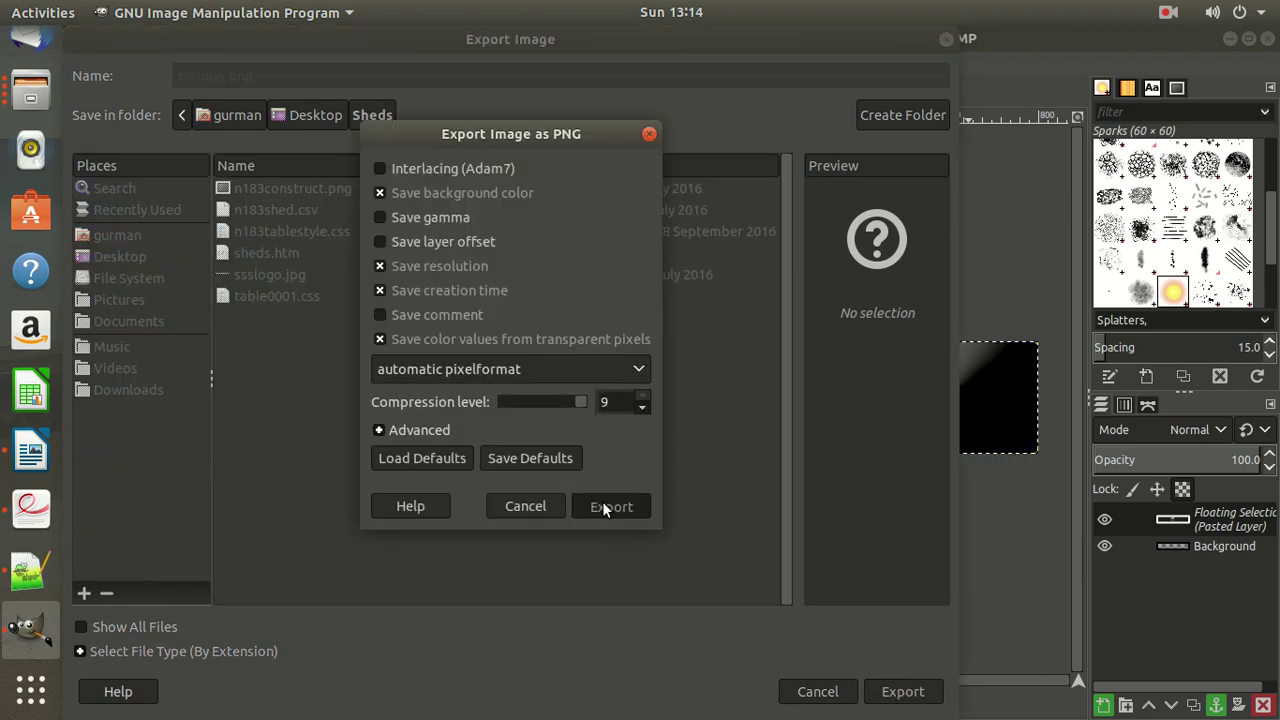
# Step: Switch to the file manager and locate the exported ssslogo.png in the Sheds folder
pyautogui.click(1230, 40)
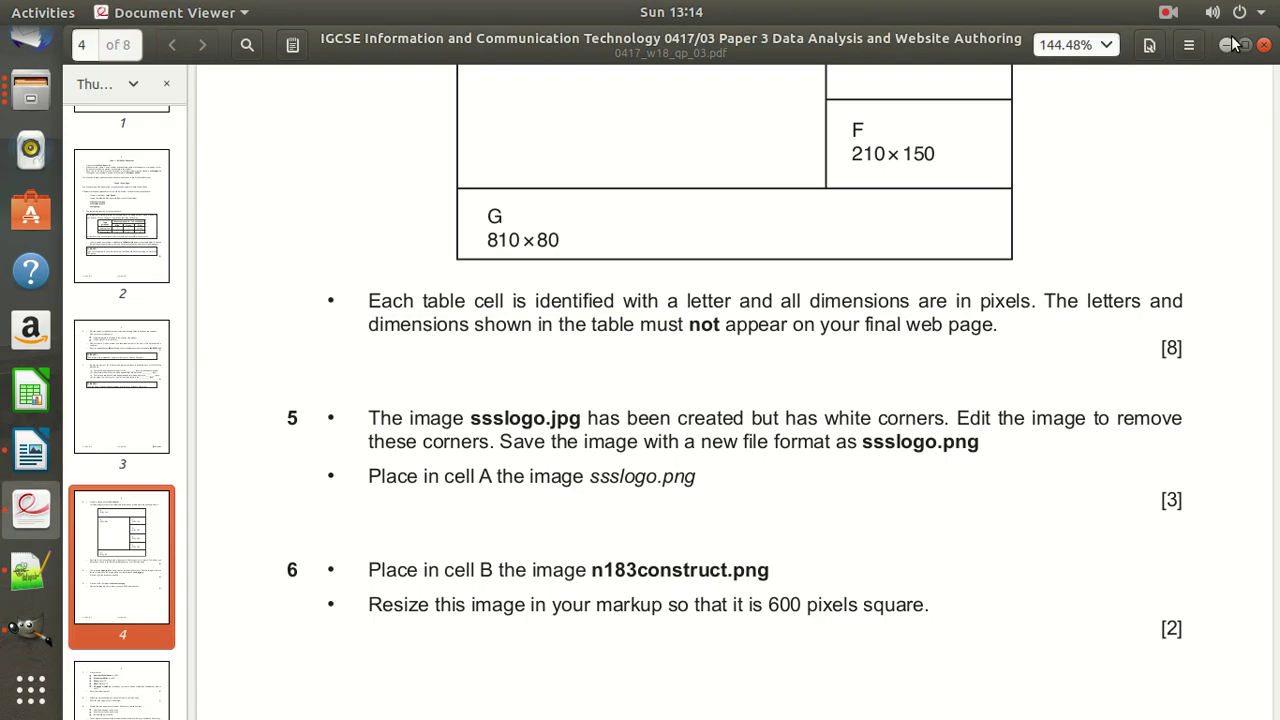
pyautogui.click(1230, 44)
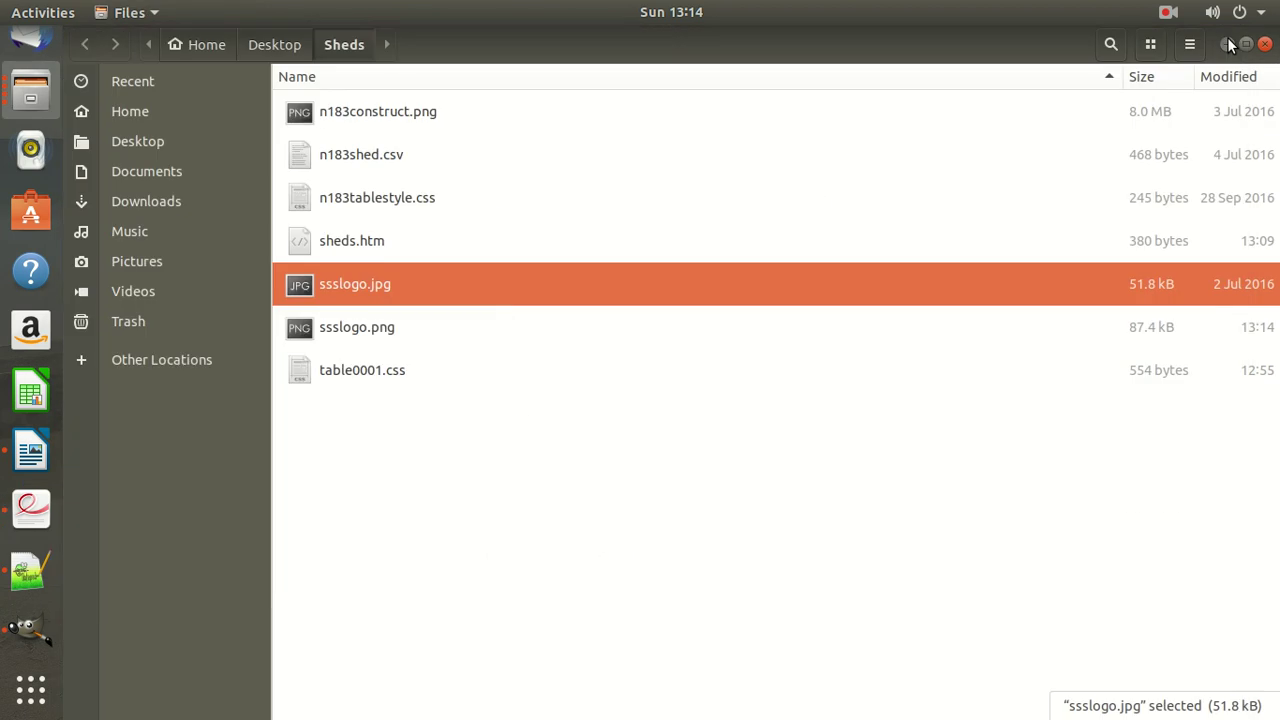
pyautogui.click(1228, 42)
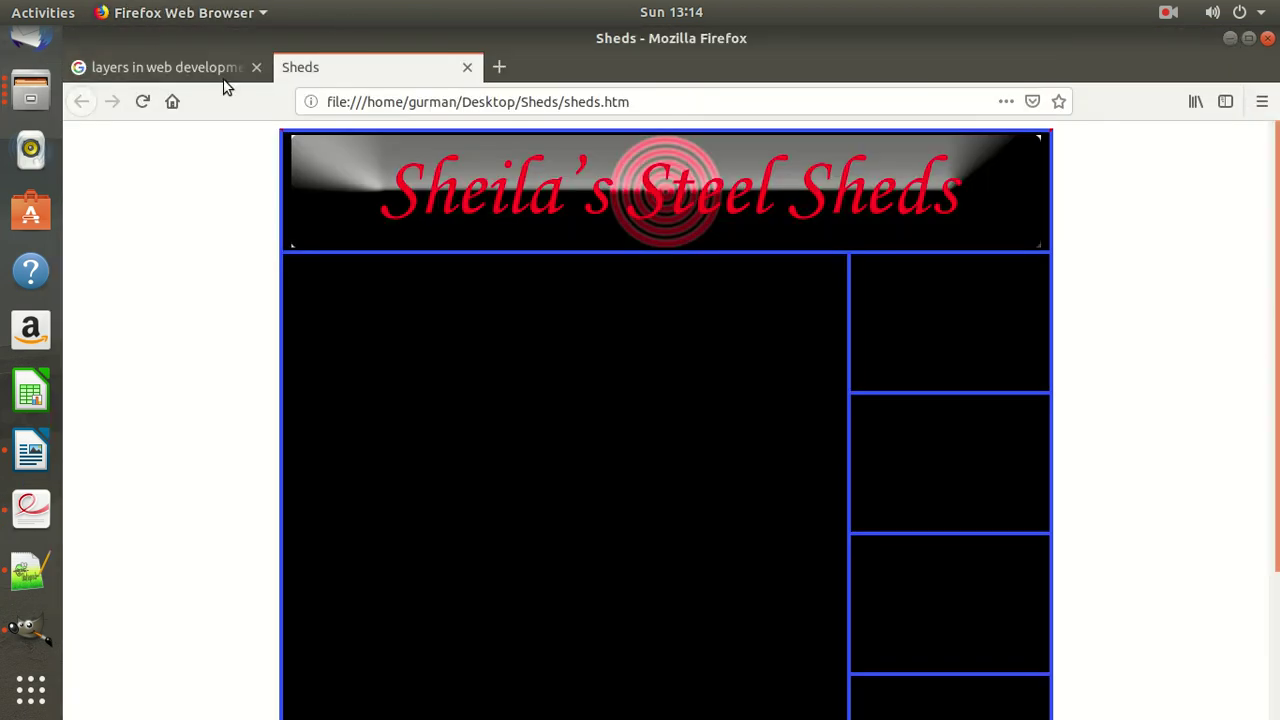
pyautogui.click(35, 12)
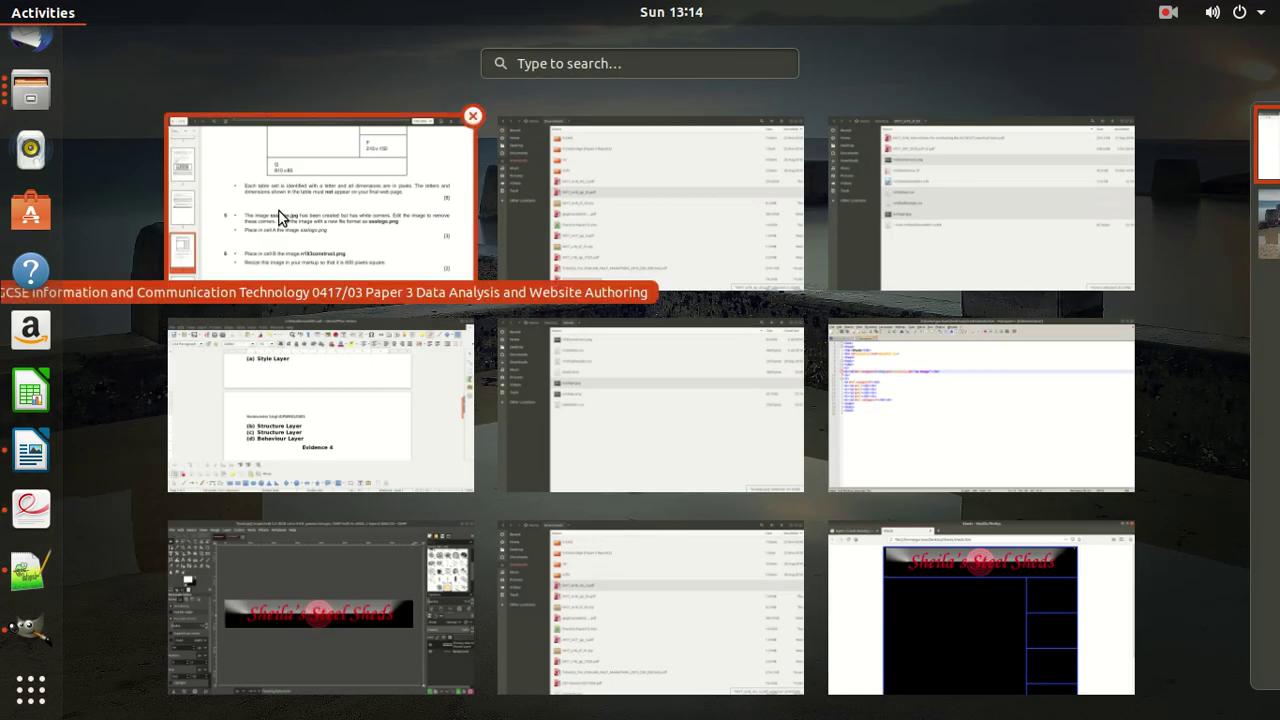
pyautogui.click(620, 470)
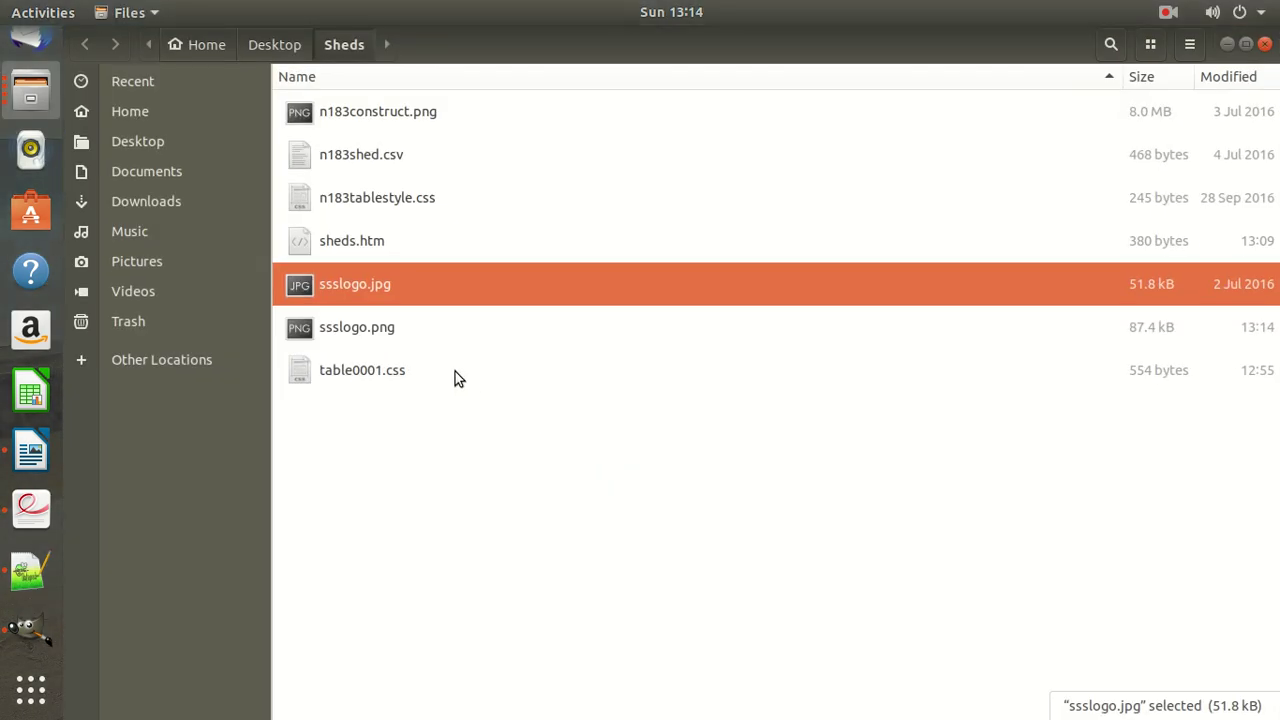
pyautogui.click(380, 330)
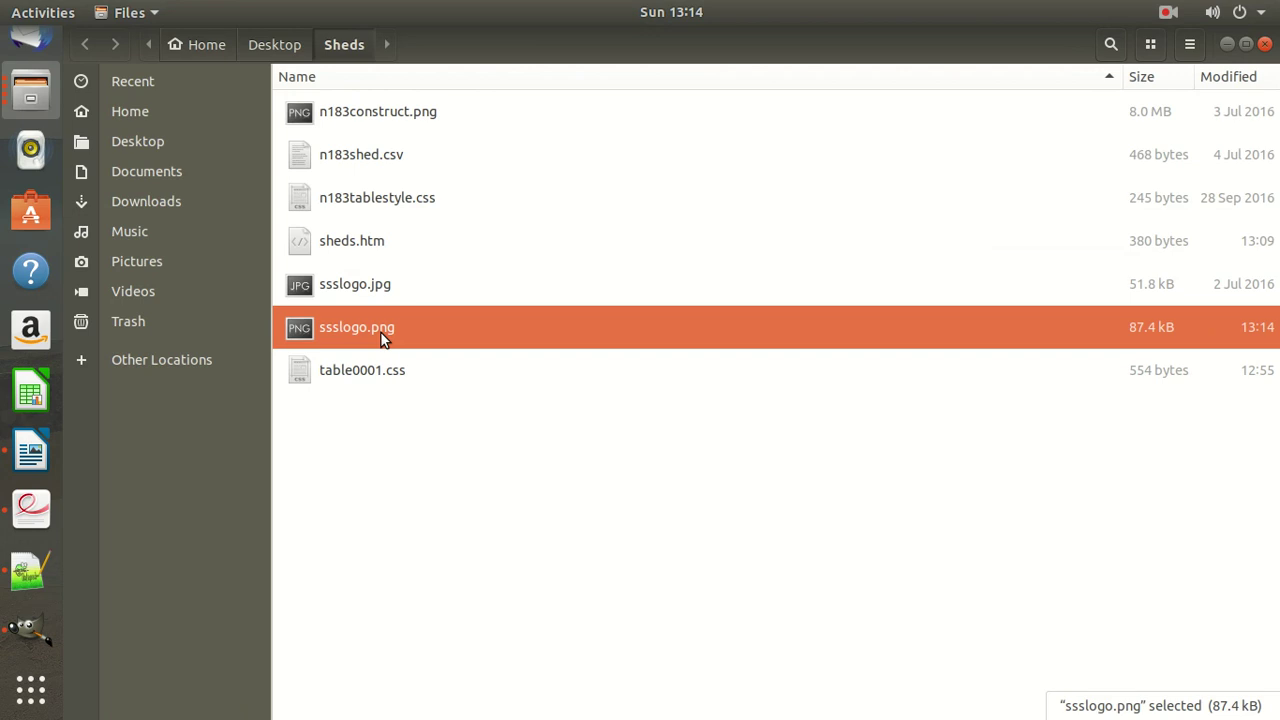
# Step: Switch to Notepad++, change the image source in cell A of sheds.htm to ssslogo.png, and save the file
pyautogui.click(30, 572)
pyautogui.click(376, 240)
pyautogui.press('BackSpace')
pyautogui.press('BackSpace')
pyautogui.press('BackSpace')
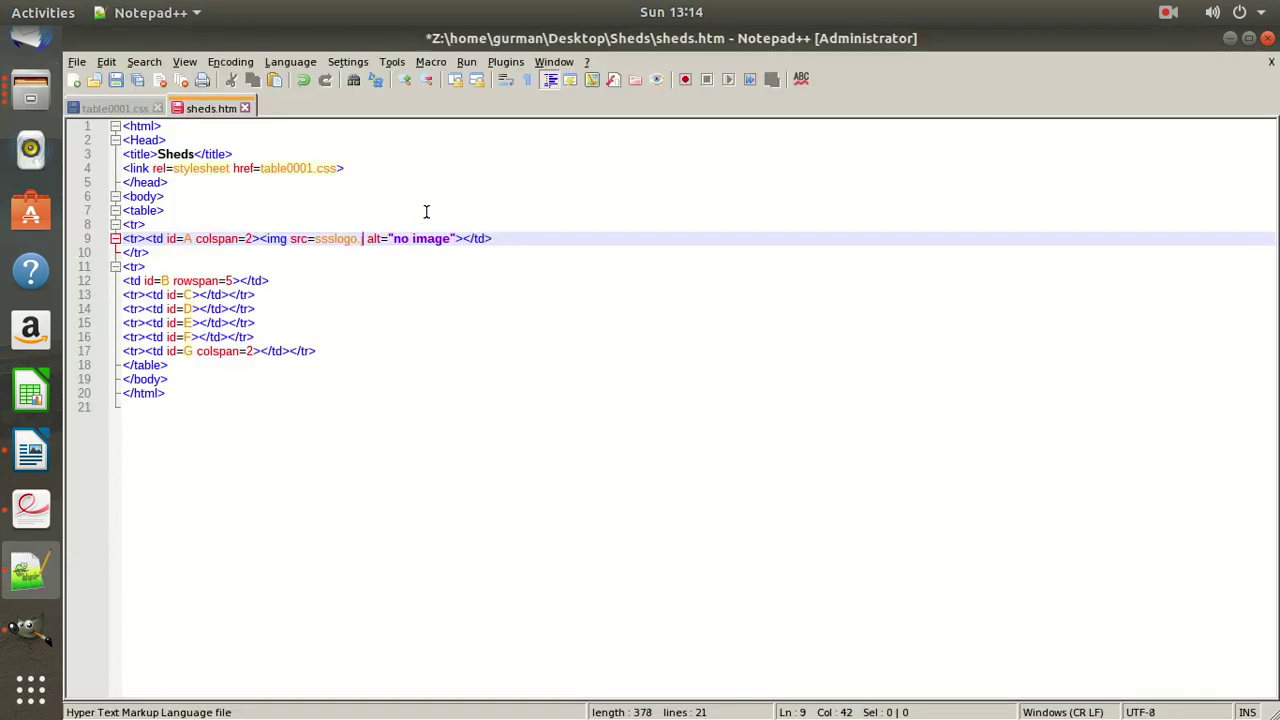
pyautogui.write('png')
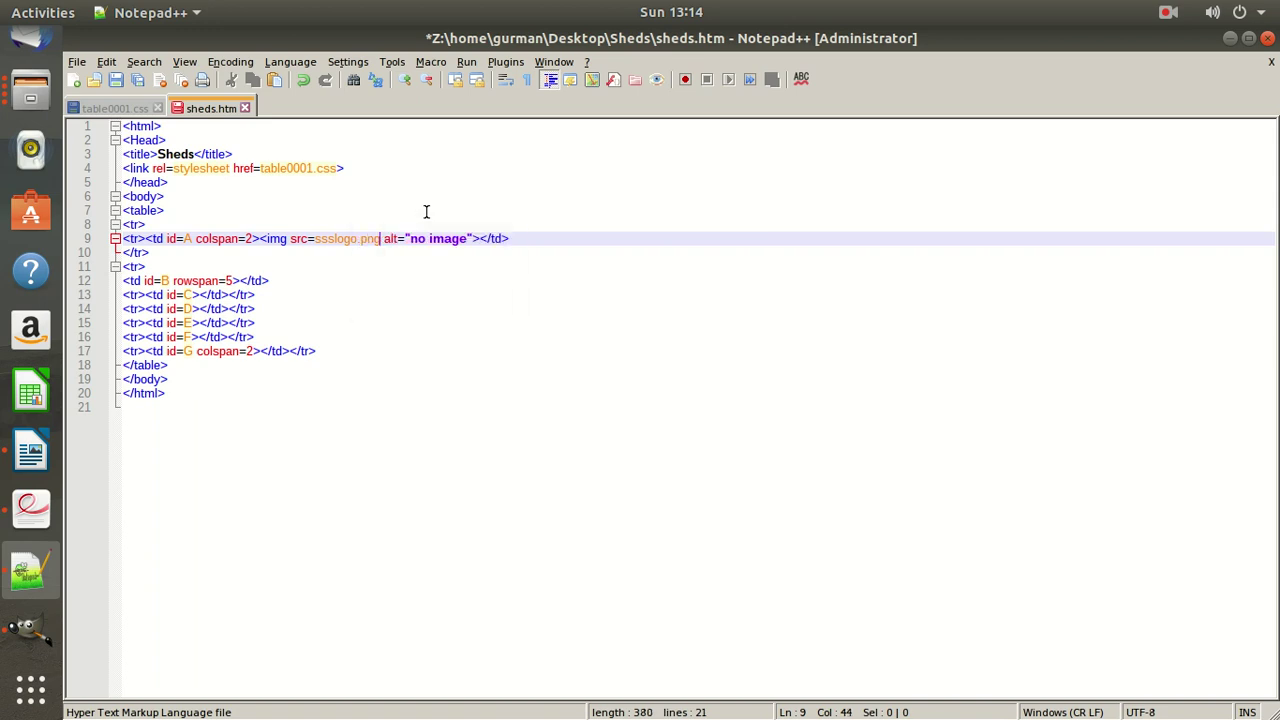
pyautogui.click(77, 63)
pyautogui.moveTo(98, 114)
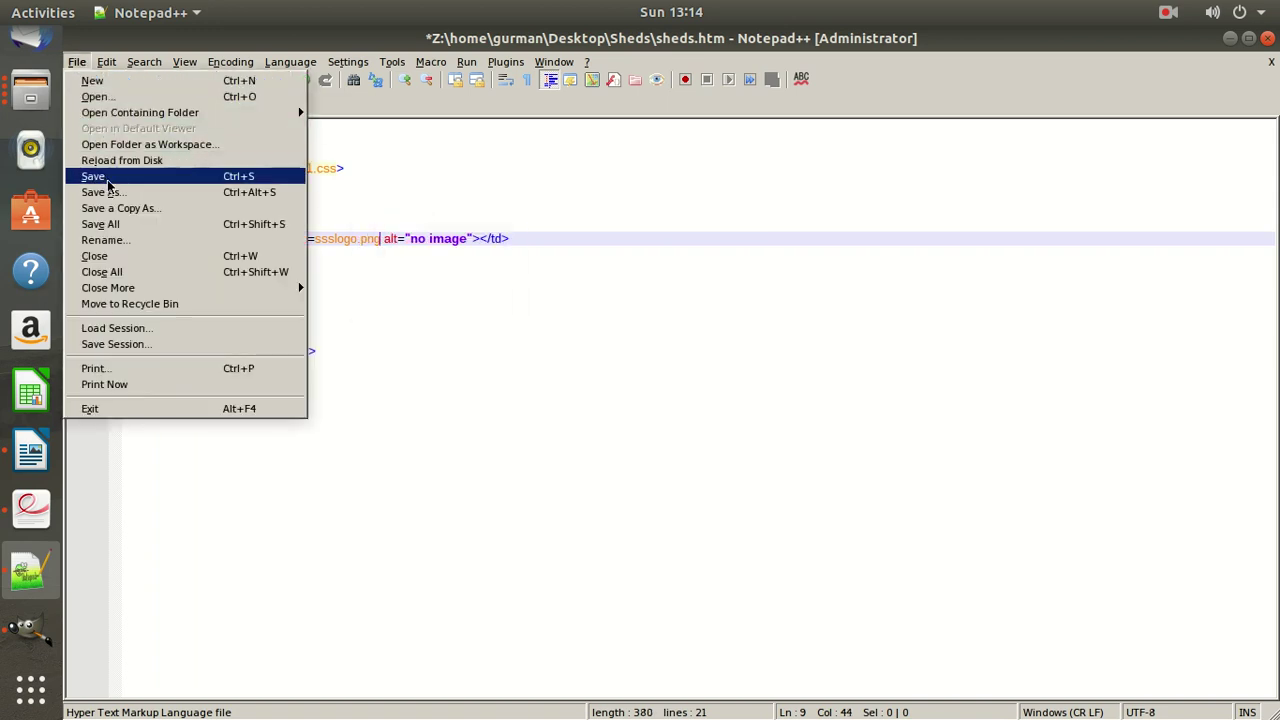
pyautogui.click(104, 178)
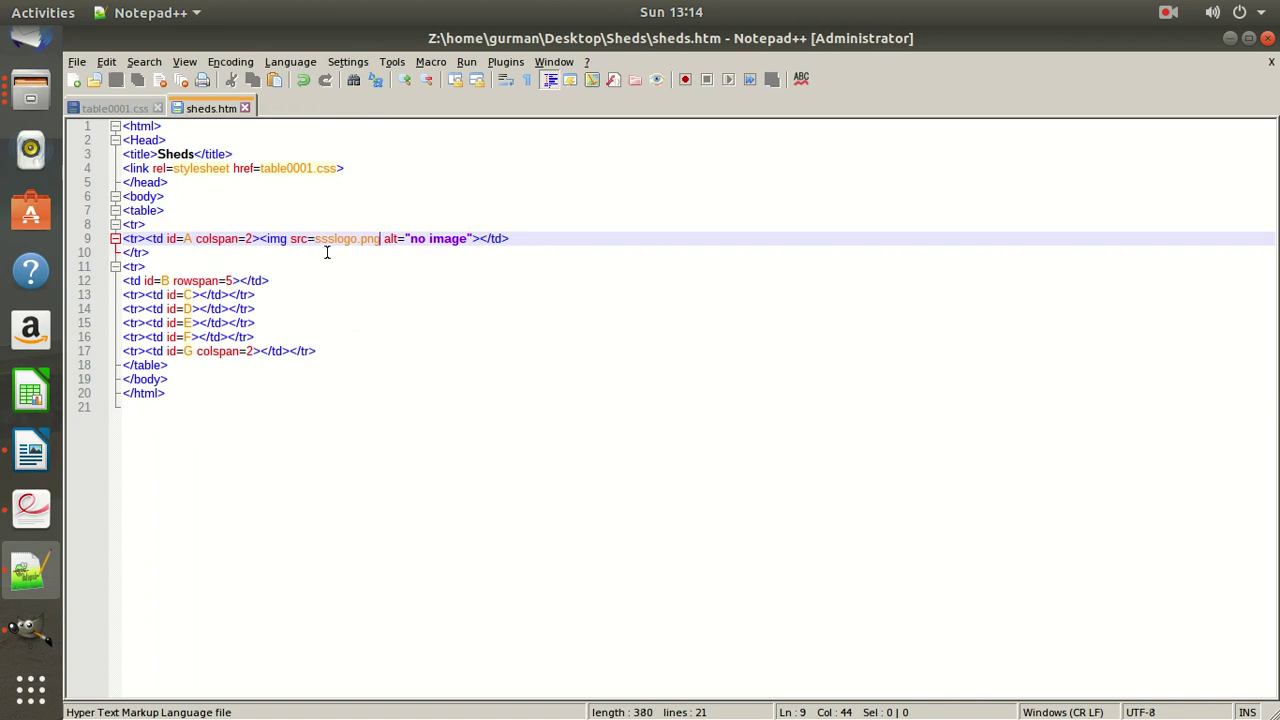